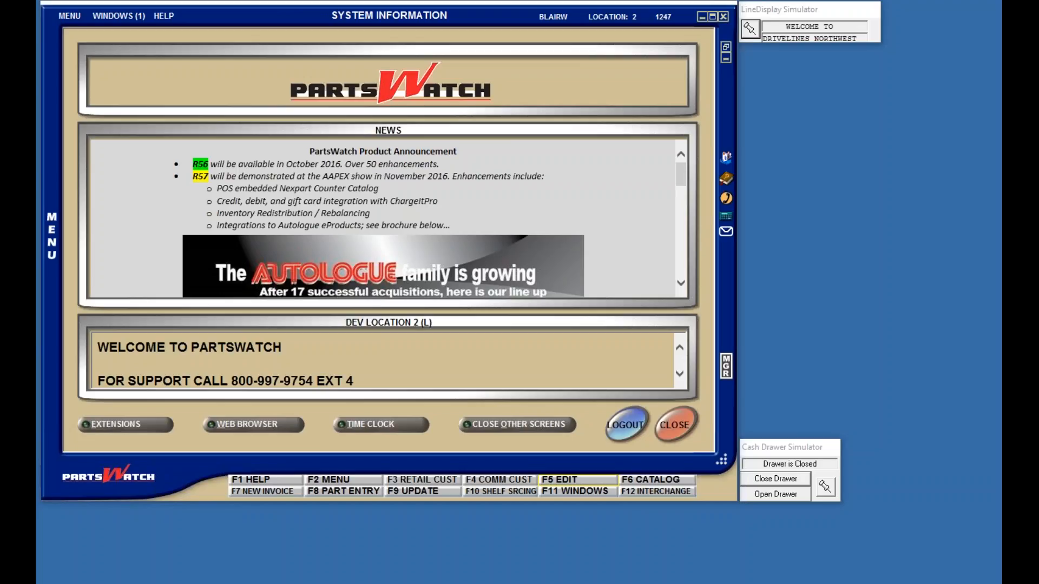
# Step: Bring Chrome into view, look over the ChargeItPro EMV, PAX S300 and S300 hookup pages, then close Chrome
pyautogui.moveTo(1038, 27); pyautogui.dragTo(503, 7)
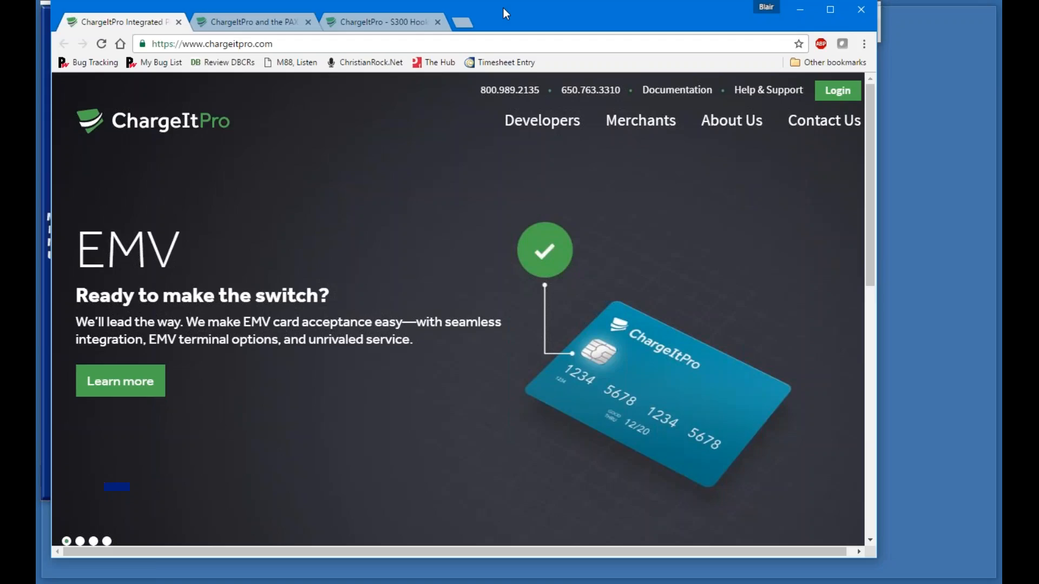
pyautogui.moveTo(503, 7); pyautogui.dragTo(492, 9)
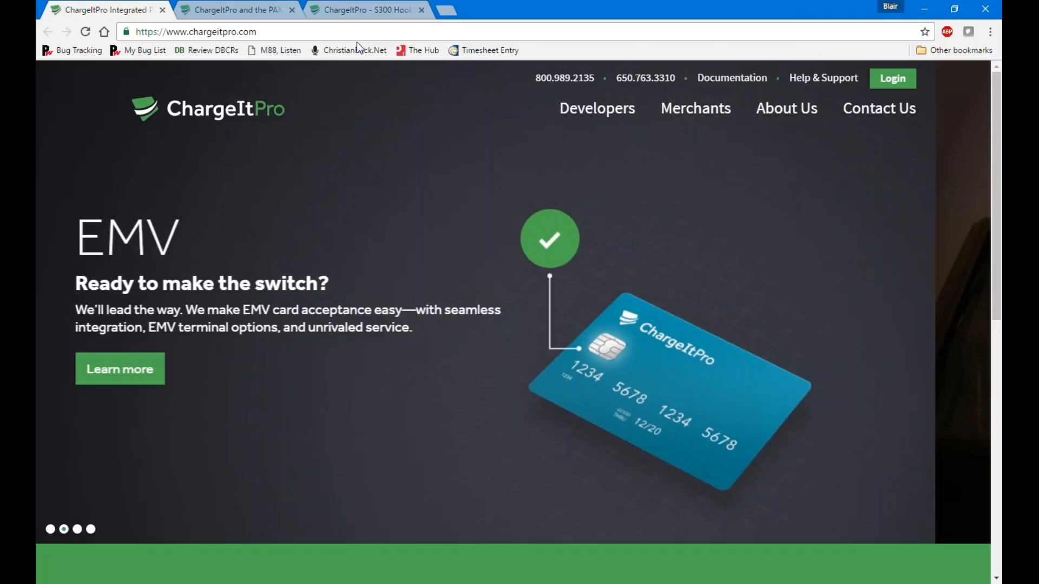
pyautogui.hotkey('ctrl', 'Tab')
pyautogui.scroll(-1, 720, 179)
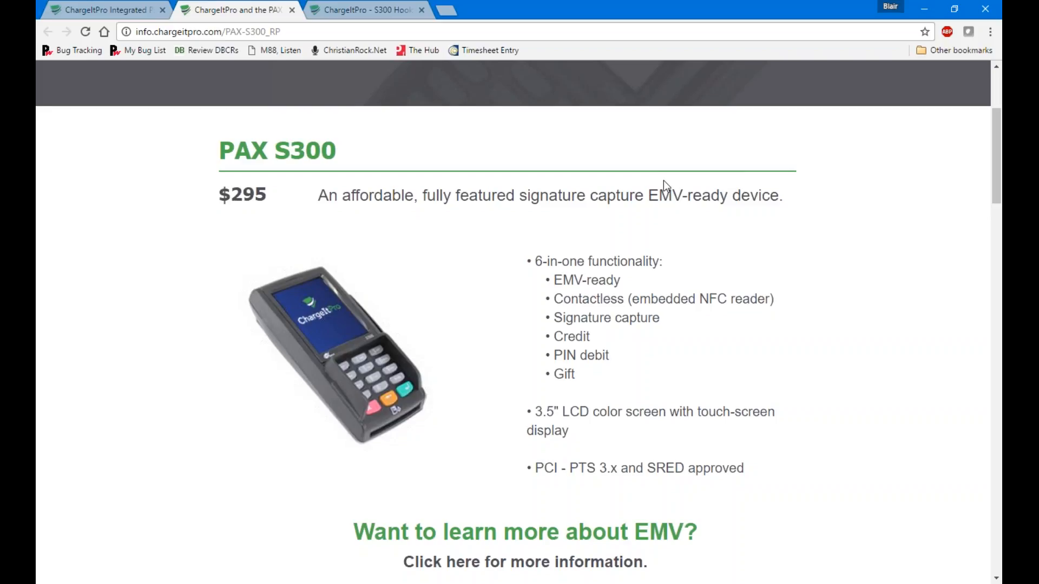
pyautogui.click(359, 8)
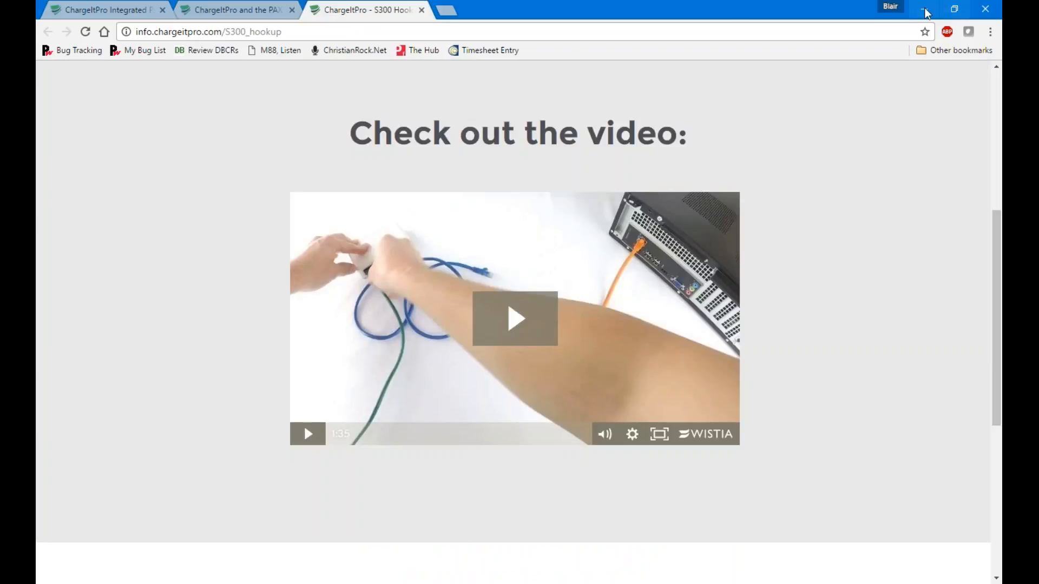
pyautogui.click(985, 10)
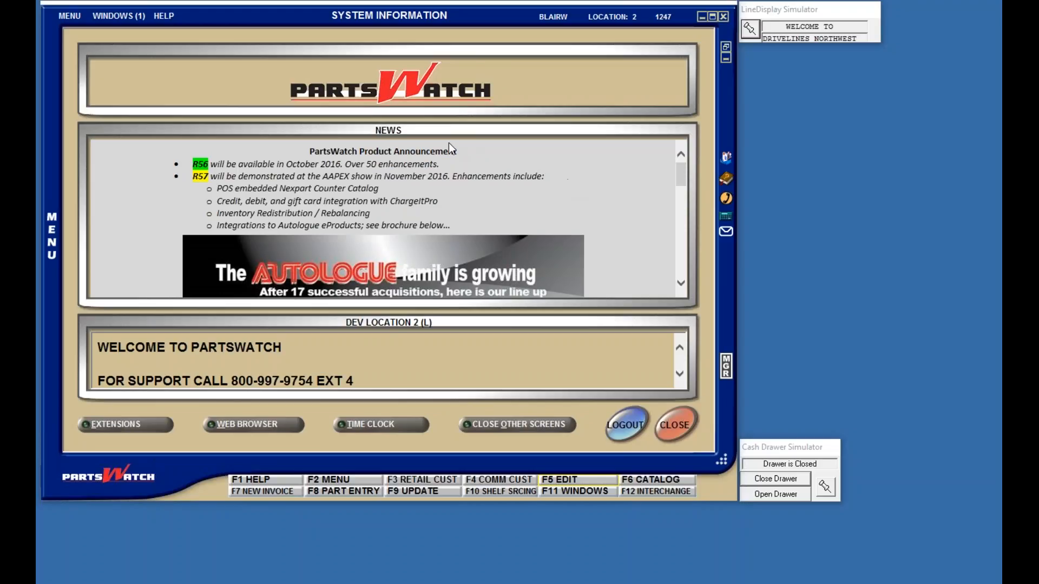
# Step: Open the PC hardware Device Manager, select the ChargeItPro EFT row and start adding a device
pyautogui.click(71, 17)
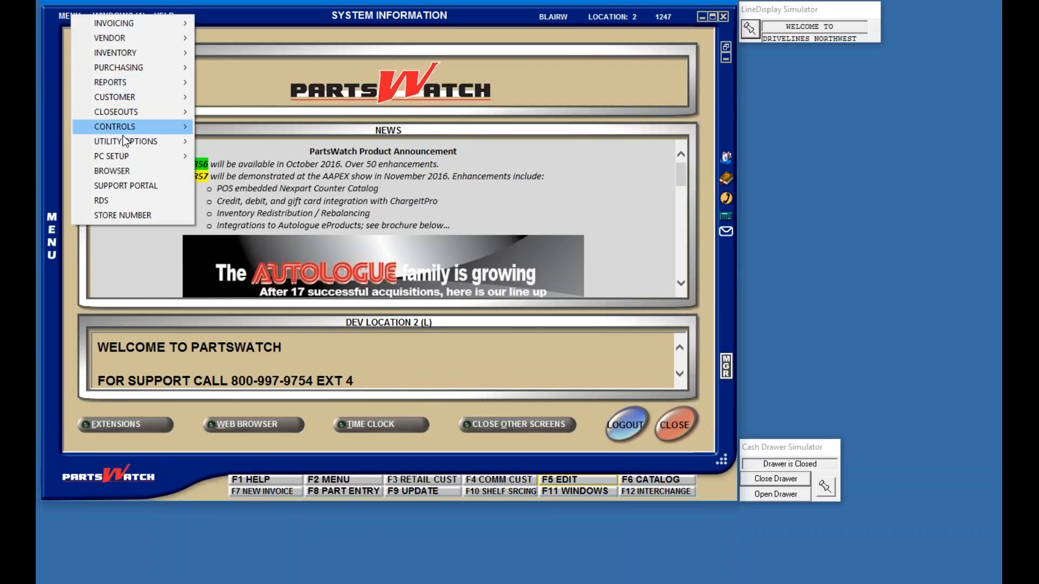
pyautogui.moveTo(125, 160)
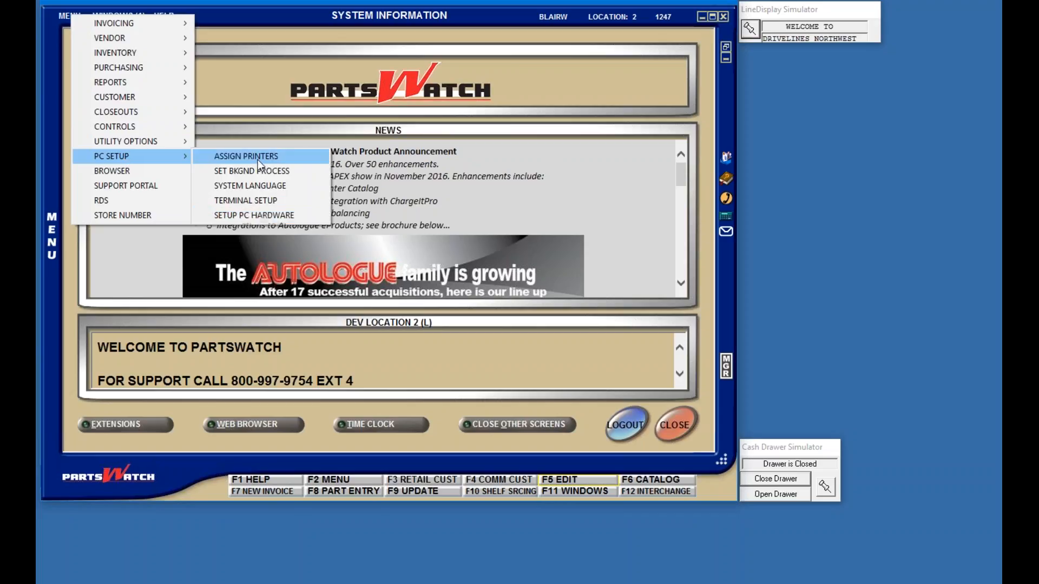
pyautogui.click(264, 213)
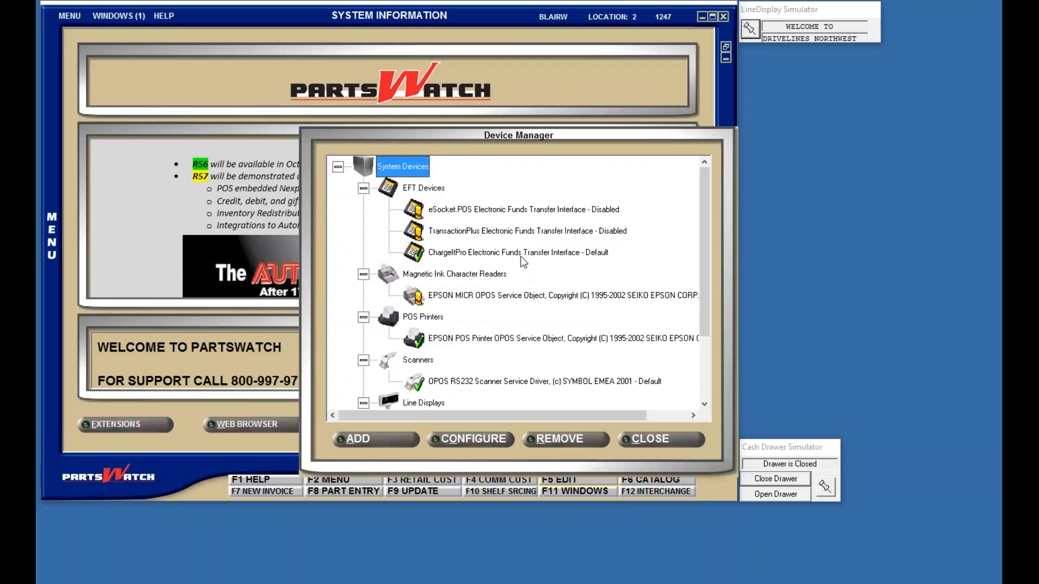
pyautogui.click(524, 253)
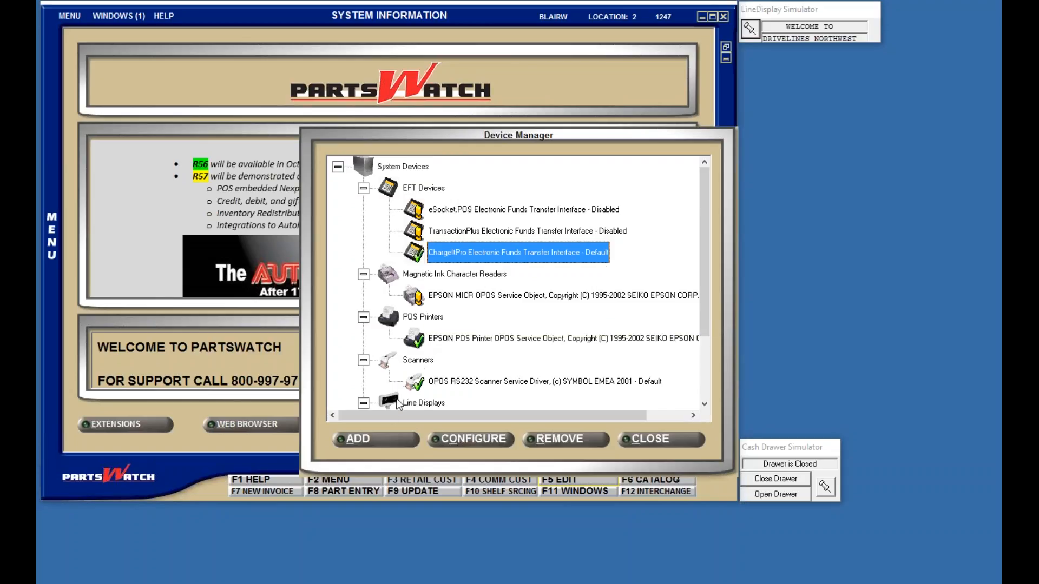
pyautogui.click(365, 439)
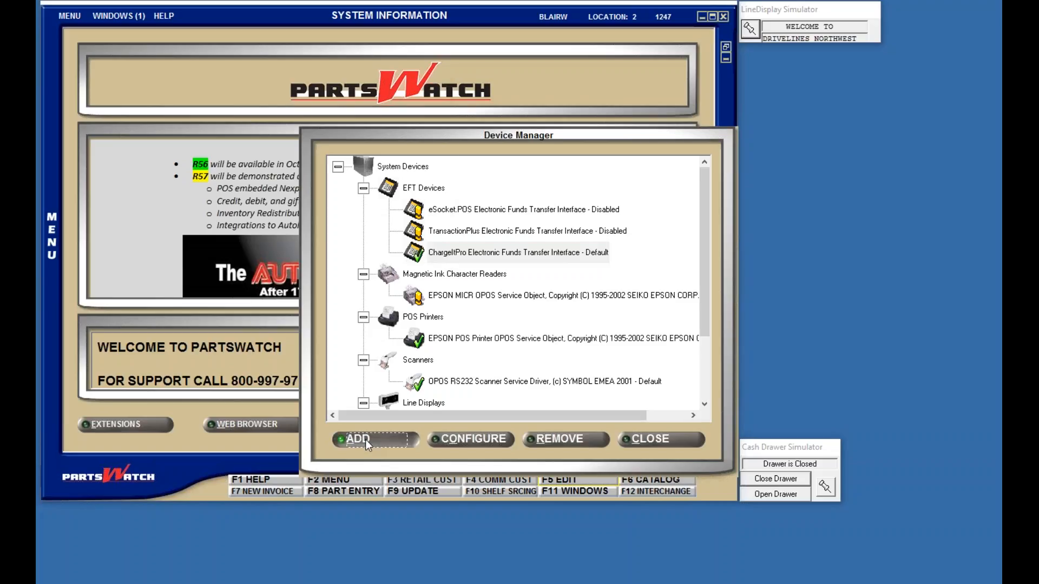
# Step: Add the ChargeItPro Electronic Funds Transfer Interface as a PartsWatch Developed EFT device
pyautogui.click(351, 295)
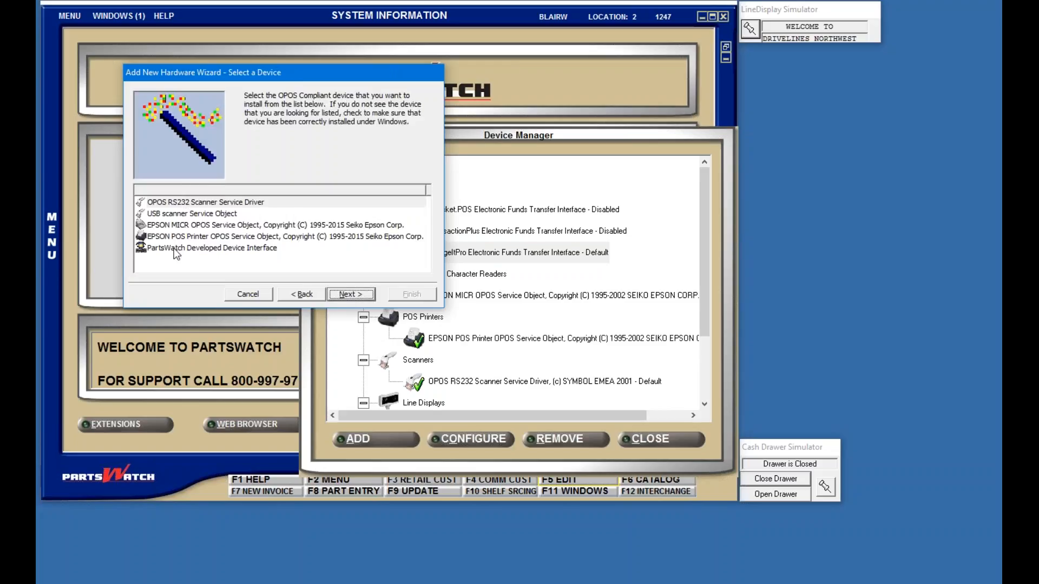
pyautogui.click(238, 251)
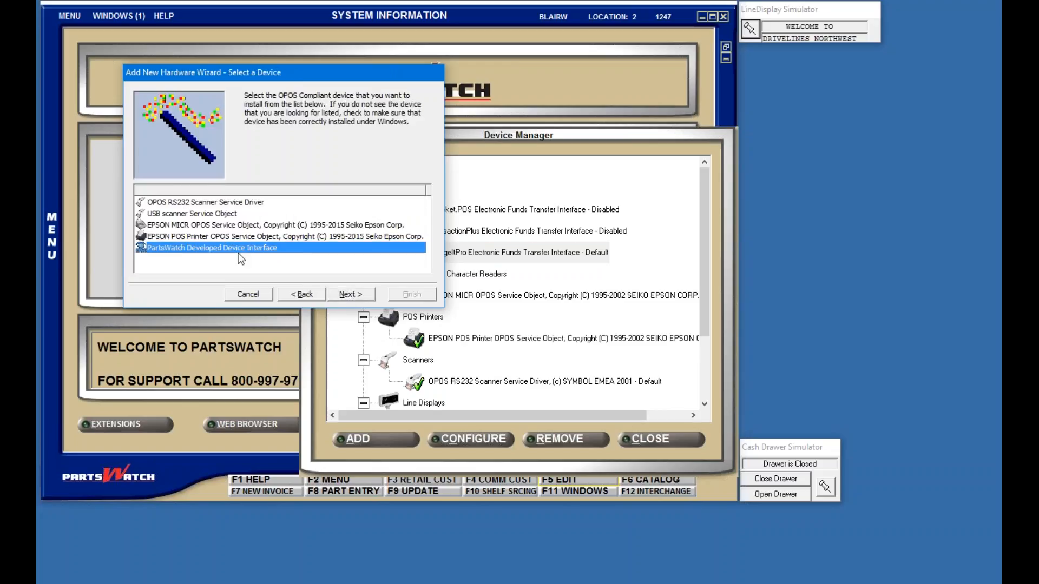
pyautogui.click(350, 295)
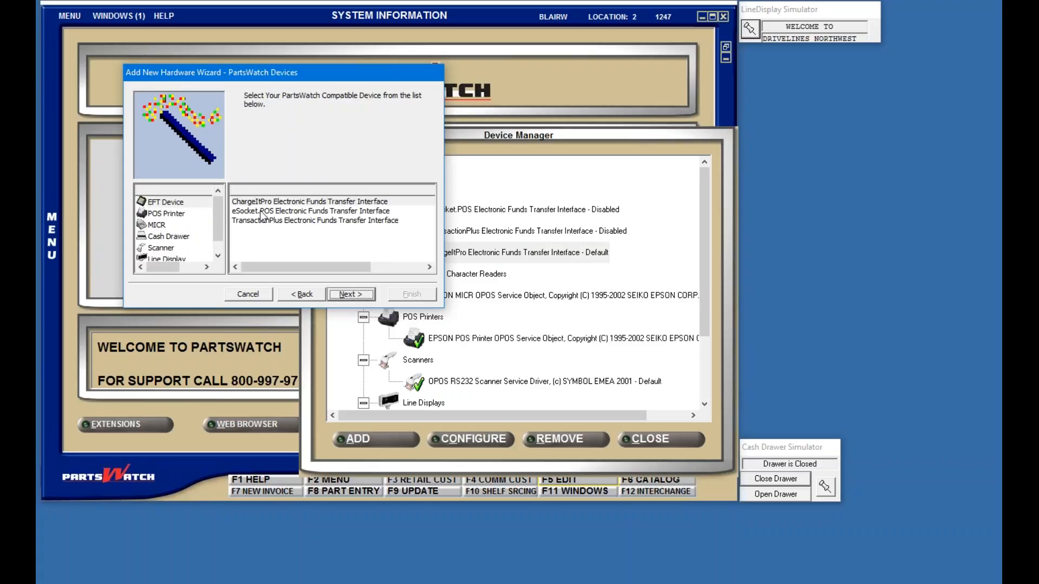
pyautogui.click(160, 203)
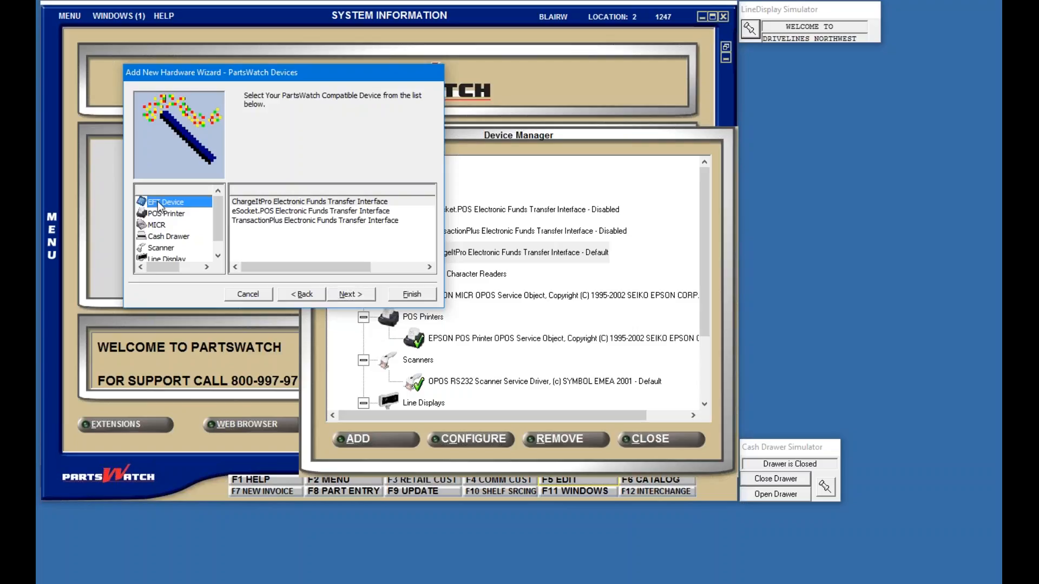
pyautogui.click(291, 203)
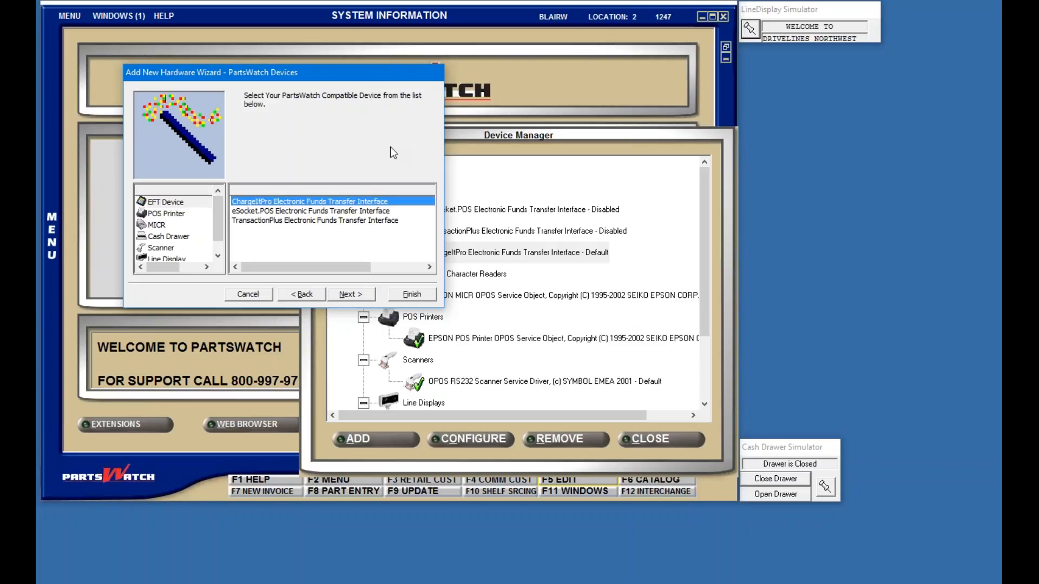
pyautogui.click(359, 294)
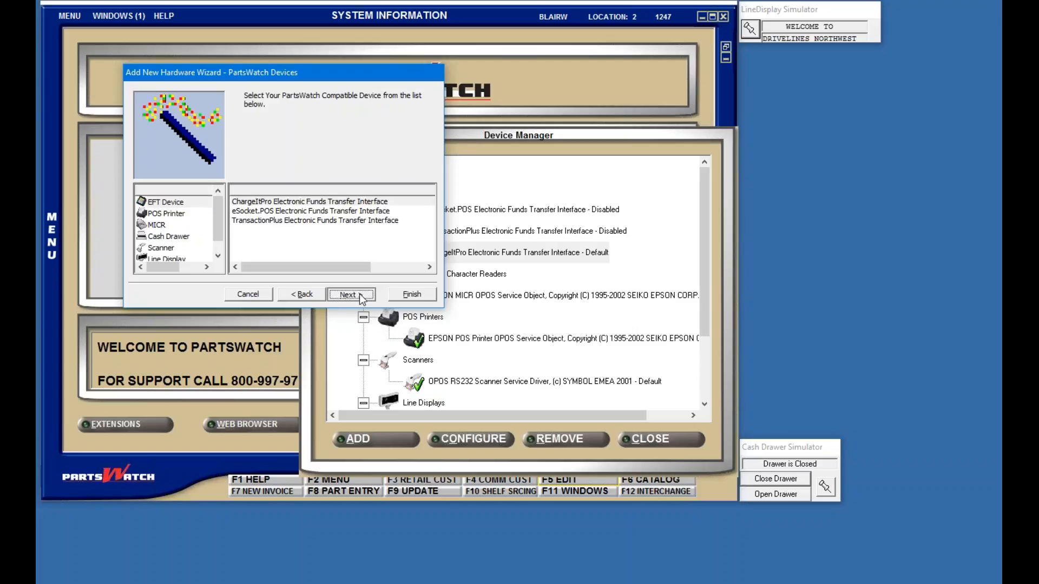
pyautogui.click(417, 298)
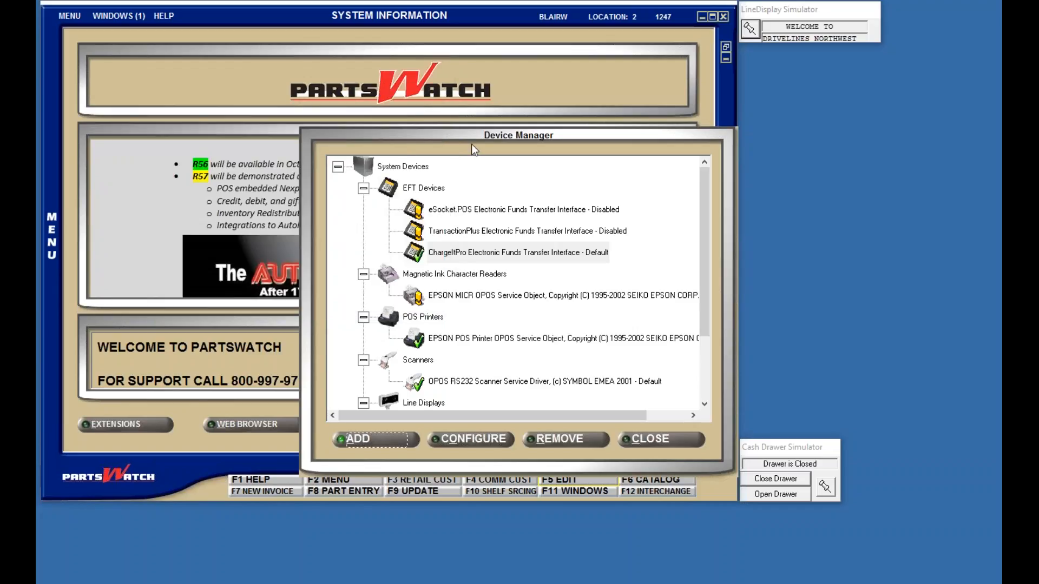
# Step: Configure the default ChargeItPro EFT device and launch its Quick Config setup for App ID CIP-EI
pyautogui.click(482, 254)
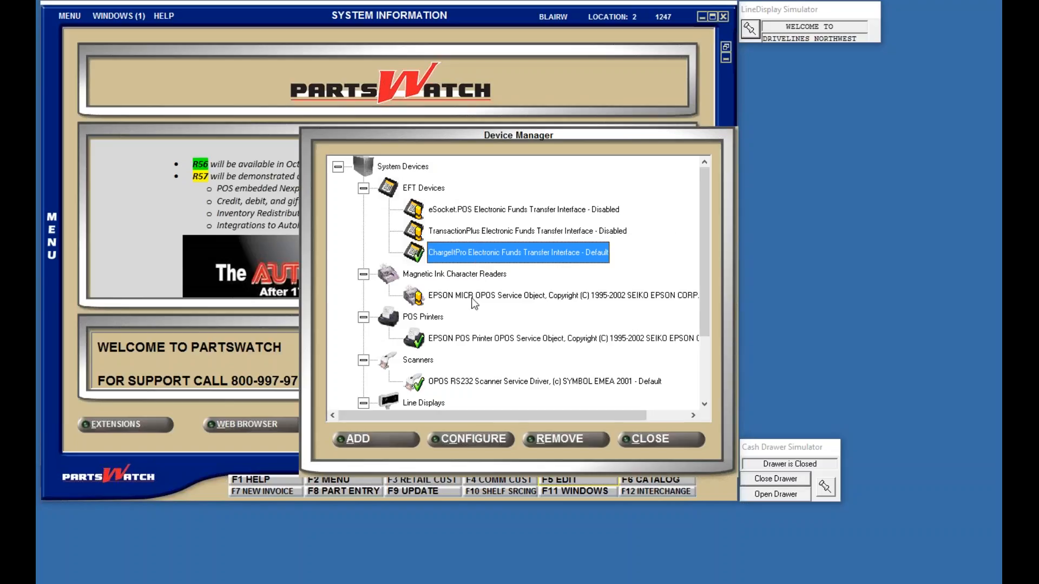
pyautogui.click(465, 437)
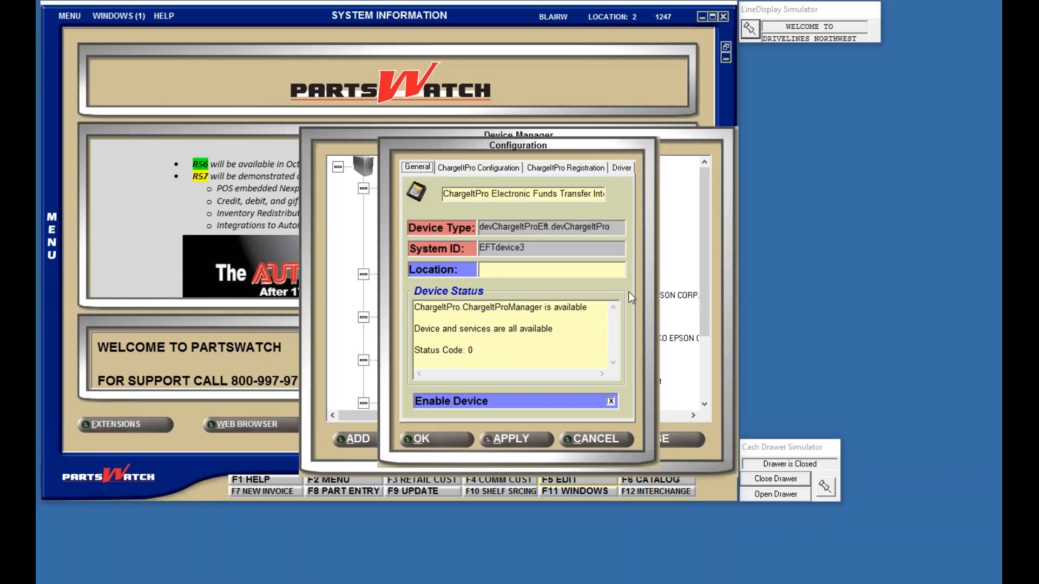
pyautogui.click(490, 171)
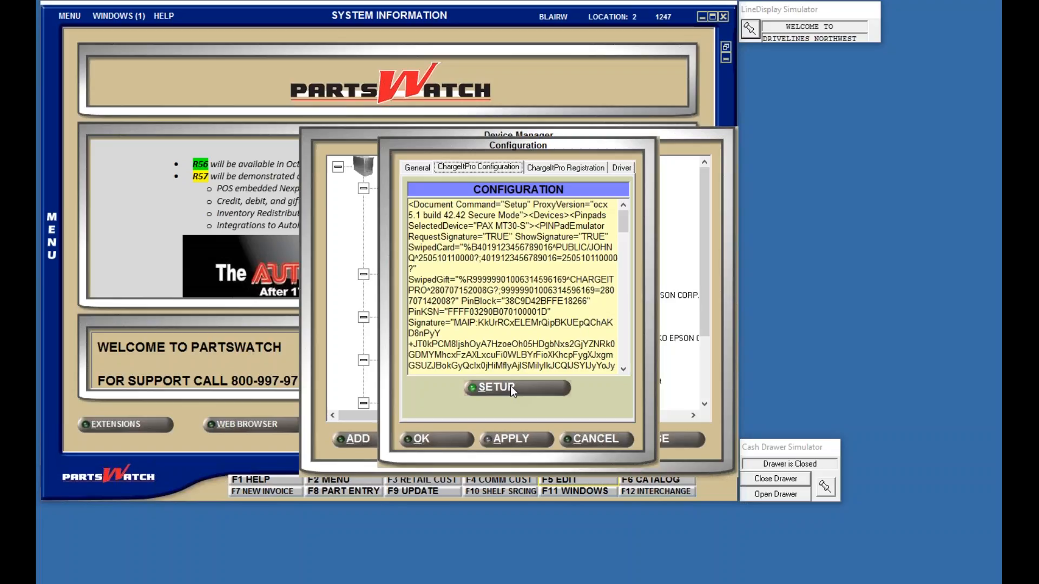
pyautogui.click(511, 387)
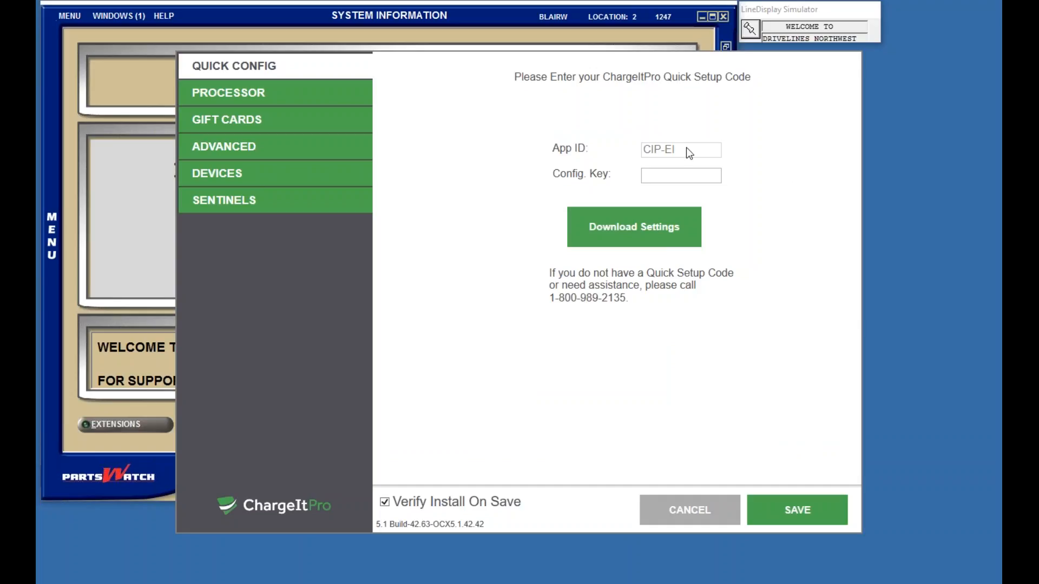
# Step: Check the Config. Key field, then review the Processor and Gift Cards settings with the test server URL
pyautogui.click(688, 175)
pyautogui.click(221, 96)
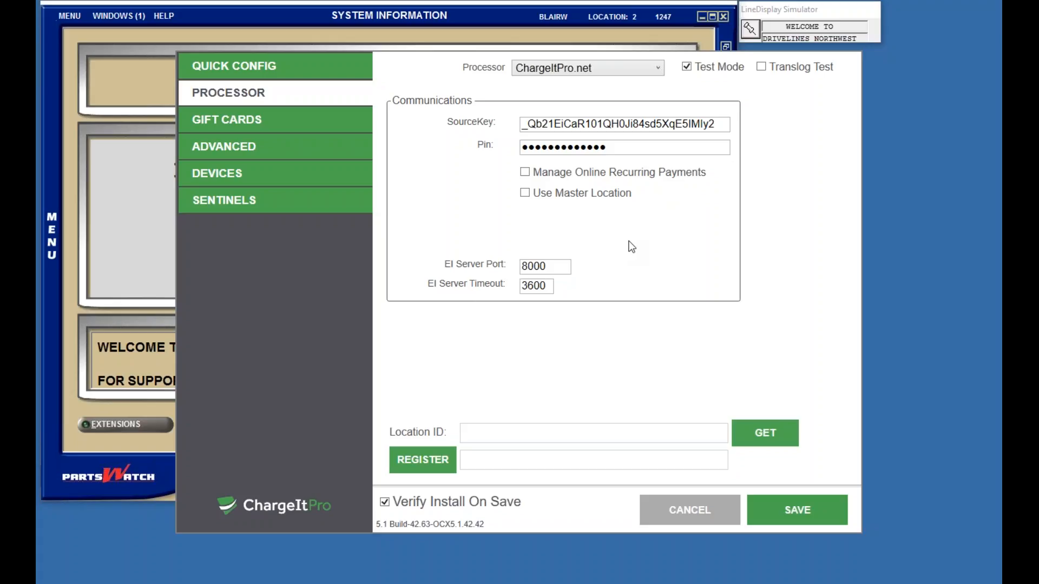
pyautogui.click(220, 120)
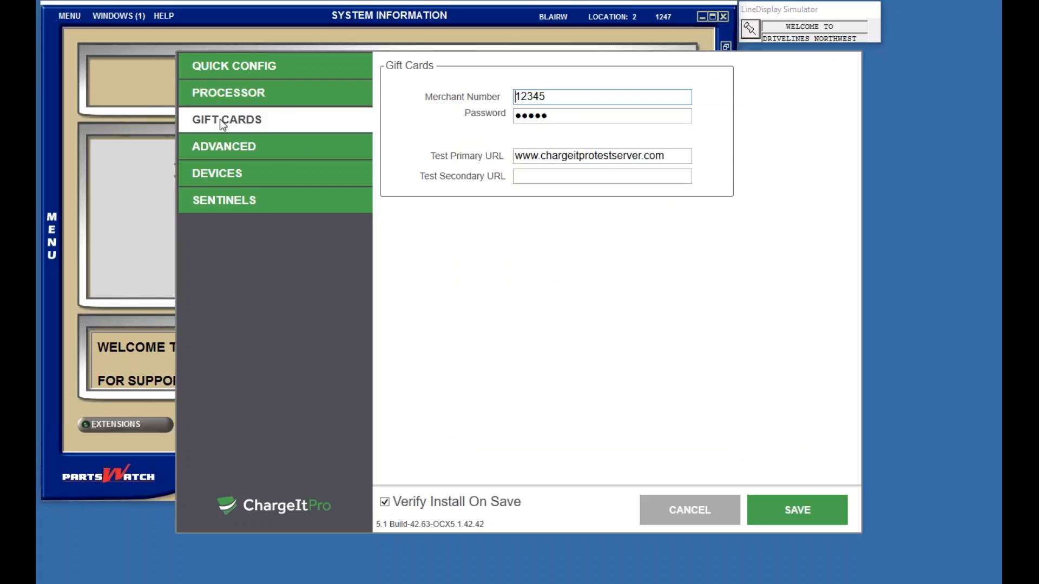
# Step: Review the Advanced options, keeping Screen One, results shown only on error, and a selectable keyboard
pyautogui.click(221, 148)
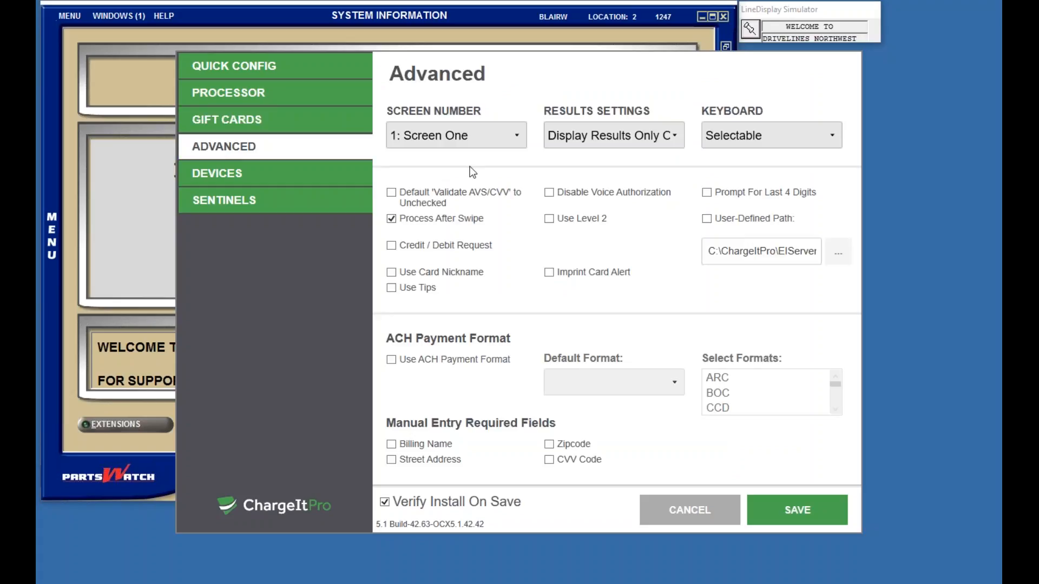
pyautogui.click(516, 136)
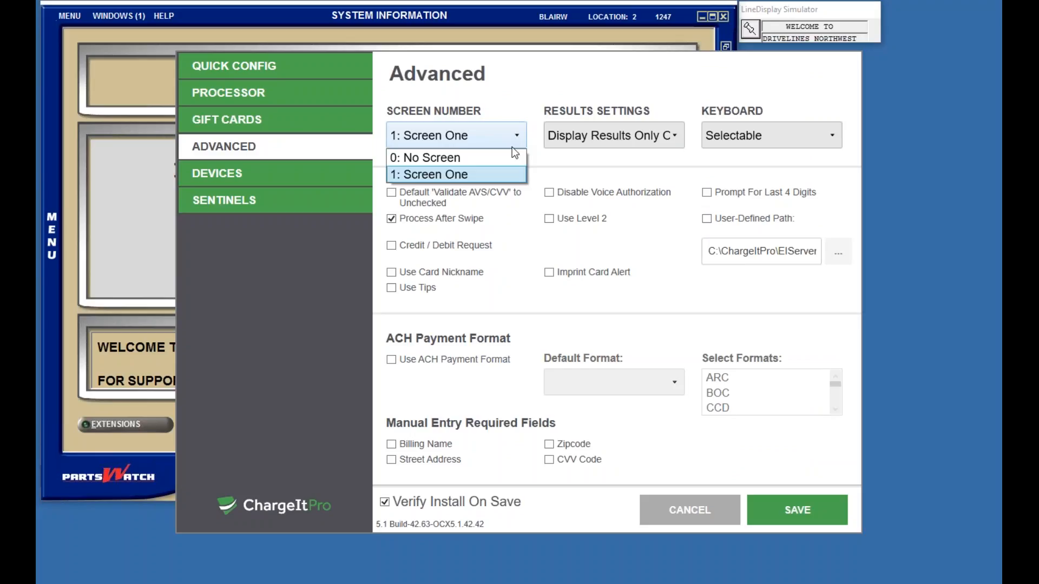
pyautogui.click(672, 138)
pyautogui.click(672, 138)
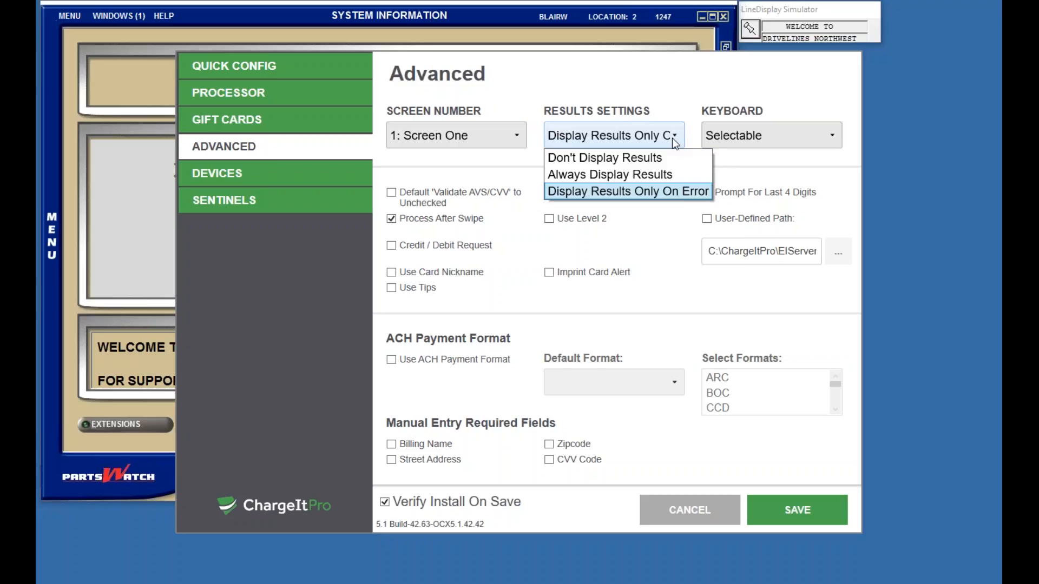
pyautogui.click(672, 138)
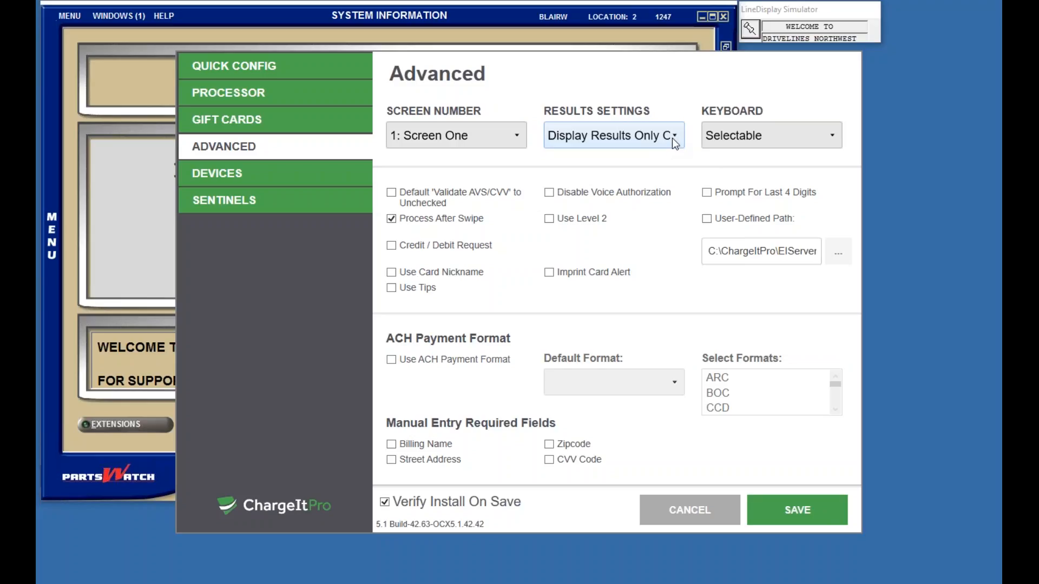
pyautogui.click(832, 138)
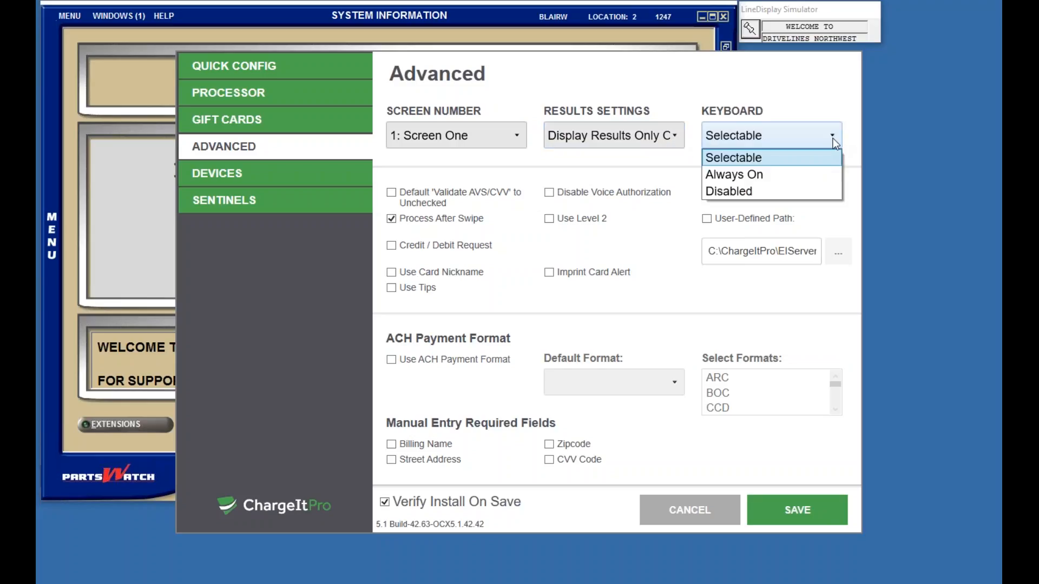
pyautogui.click(833, 138)
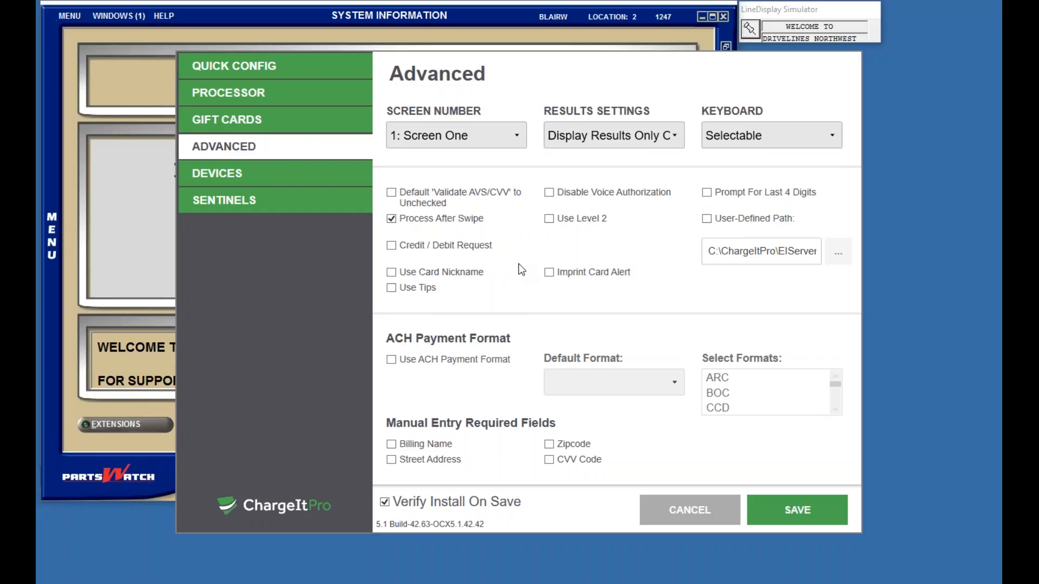
pyautogui.click(216, 175)
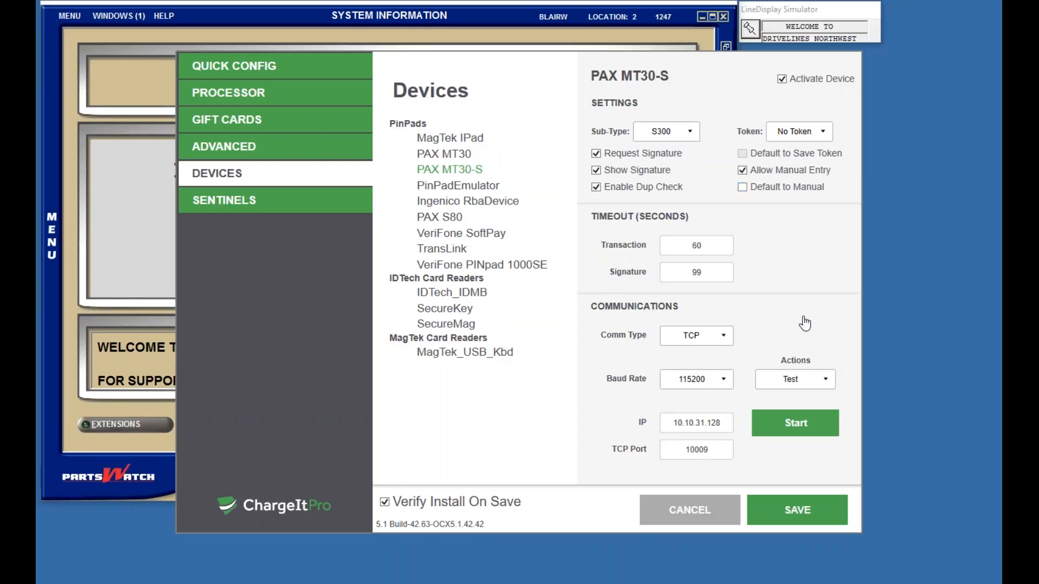
# Step: Keep the PAX MT30-S connection type at TCP and glance at the card track Sentinels settings
pyautogui.click(727, 340)
pyautogui.click(728, 339)
pyautogui.click(252, 201)
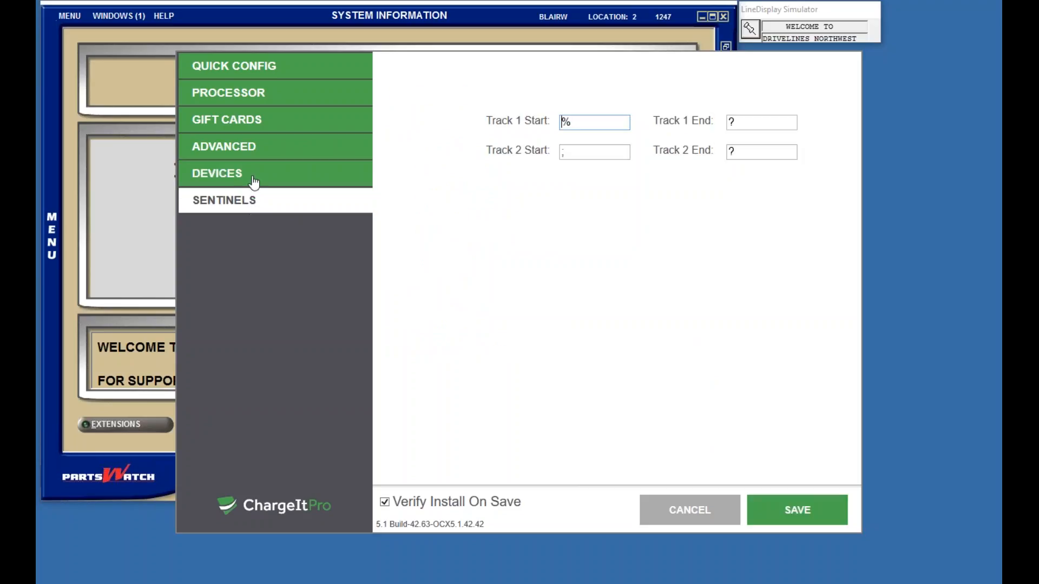
pyautogui.click(253, 179)
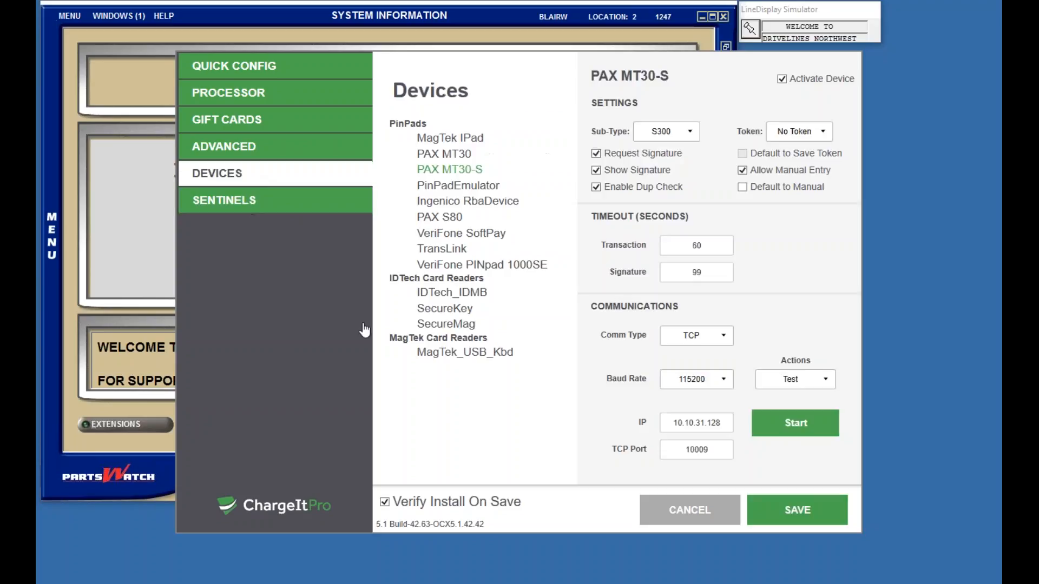
# Step: Save the PAX MT30-S setup and acknowledge the Permissions Valid, Network Verification and Versions Matched dialogs
pyautogui.click(797, 511)
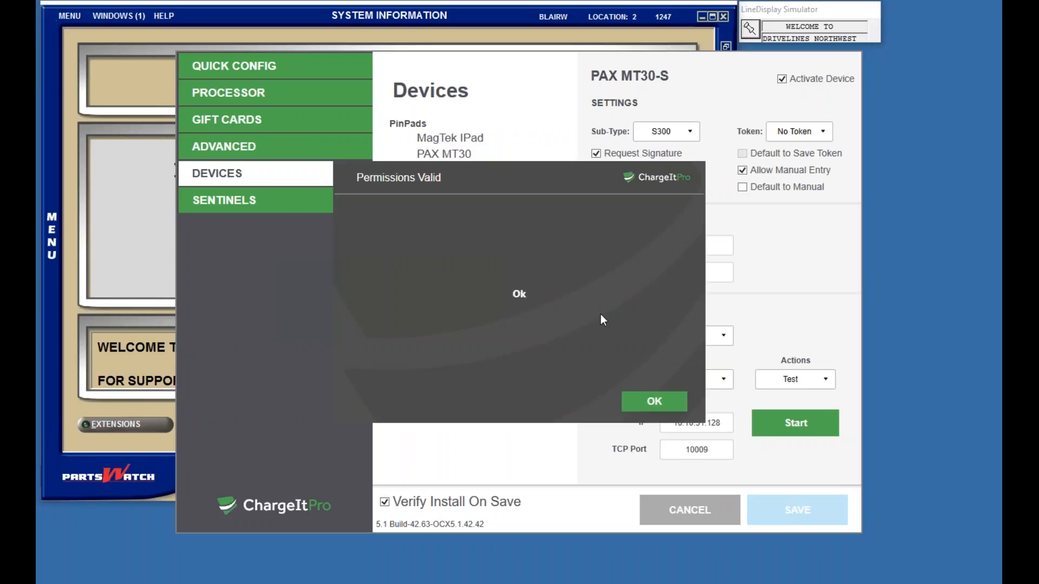
pyautogui.click(653, 402)
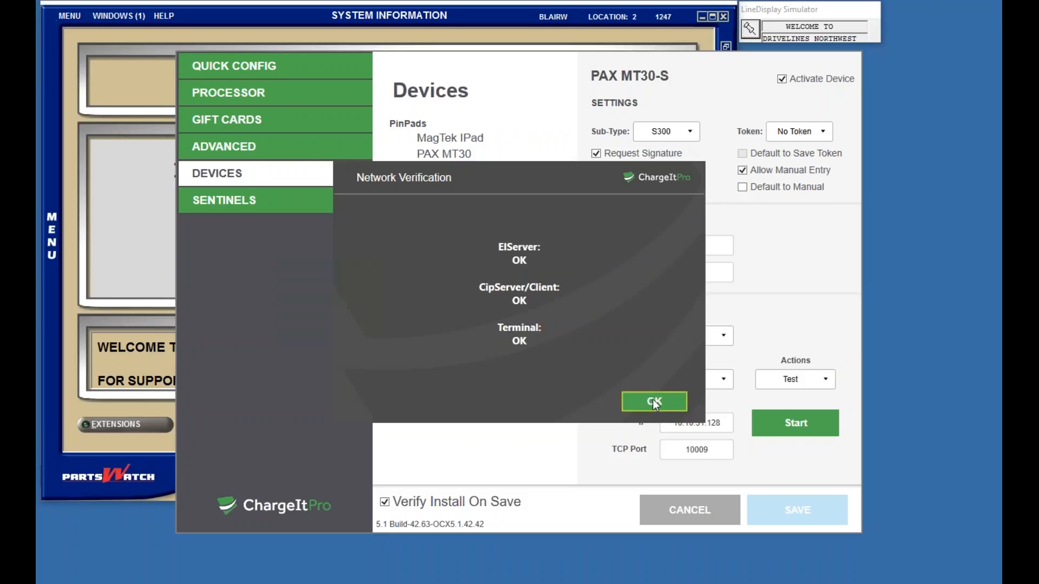
pyautogui.click(653, 402)
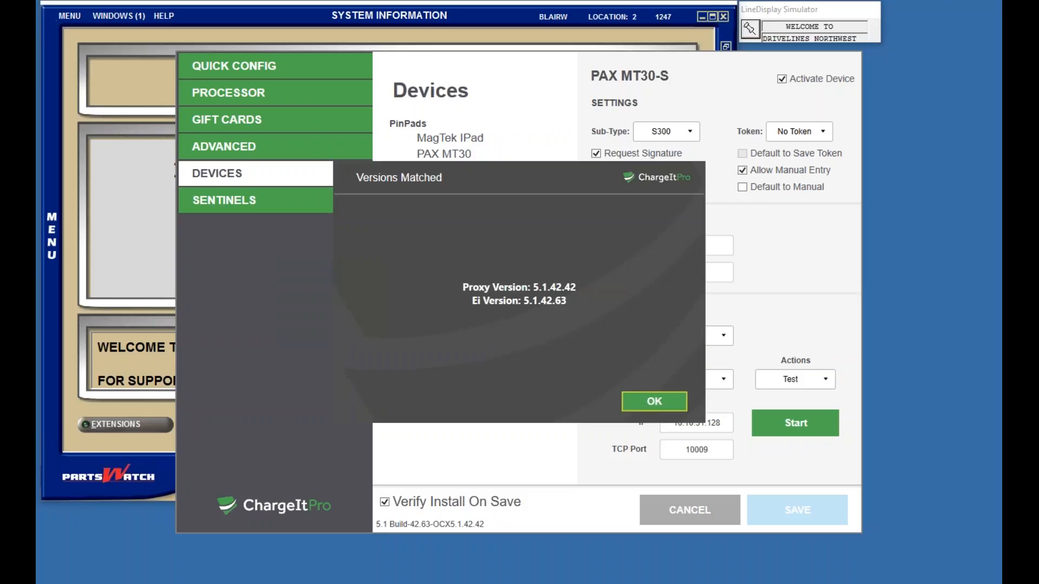
pyautogui.click(645, 404)
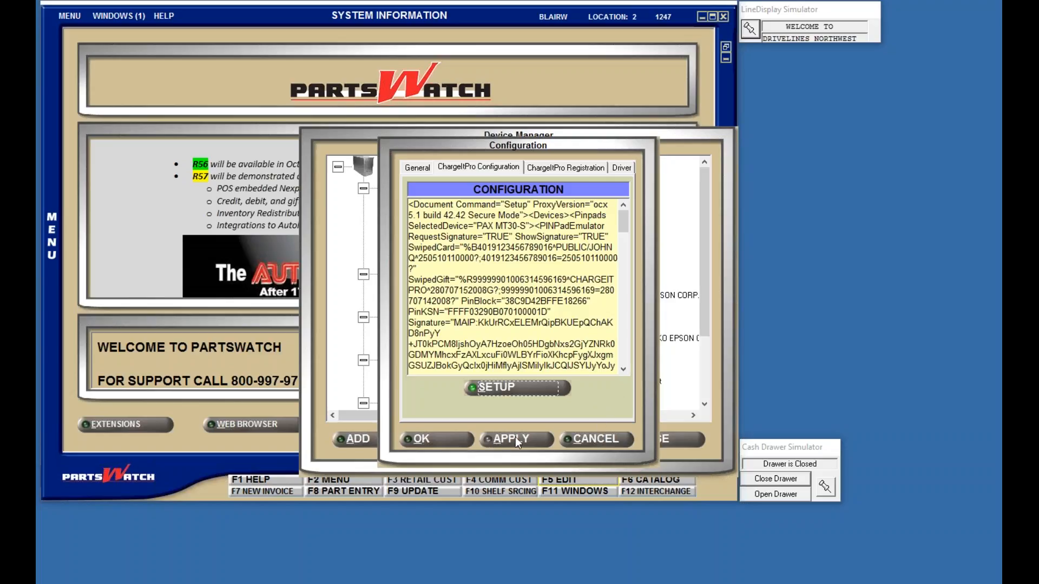
# Step: Accept the ChargeItPro configuration and close the Device Manager
pyautogui.click(426, 438)
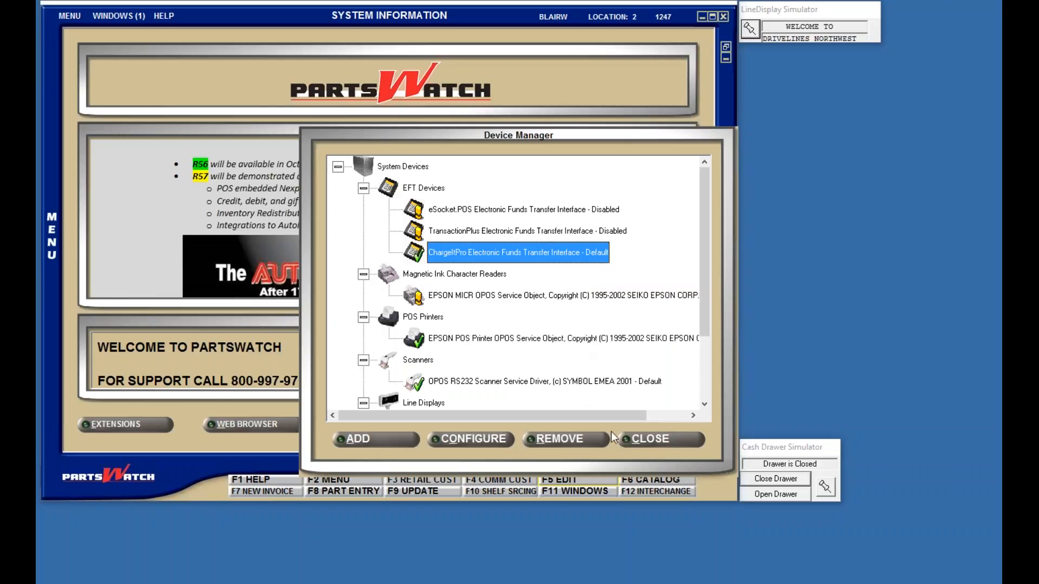
pyautogui.click(668, 438)
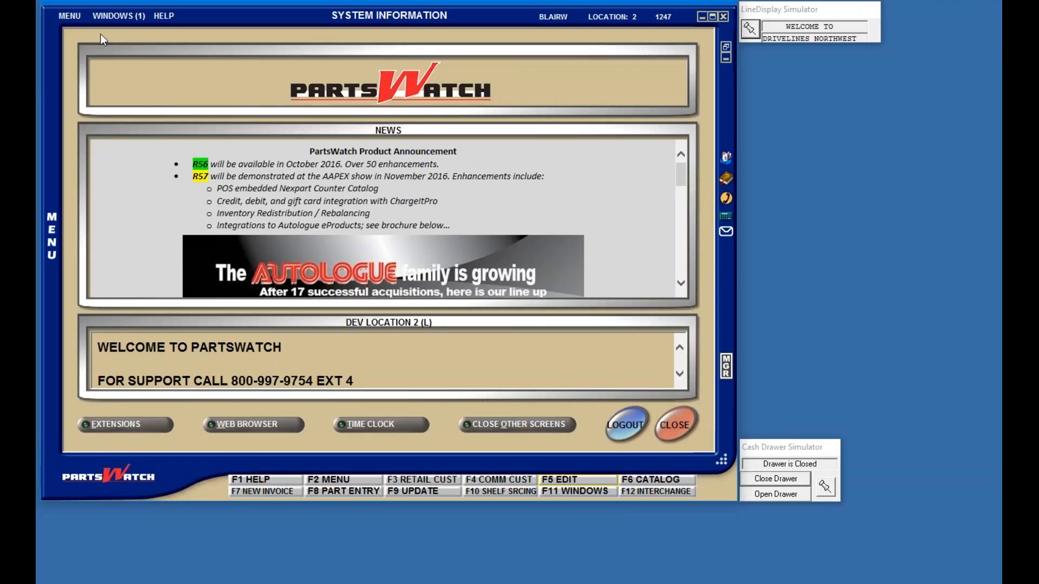
pyautogui.click(67, 17)
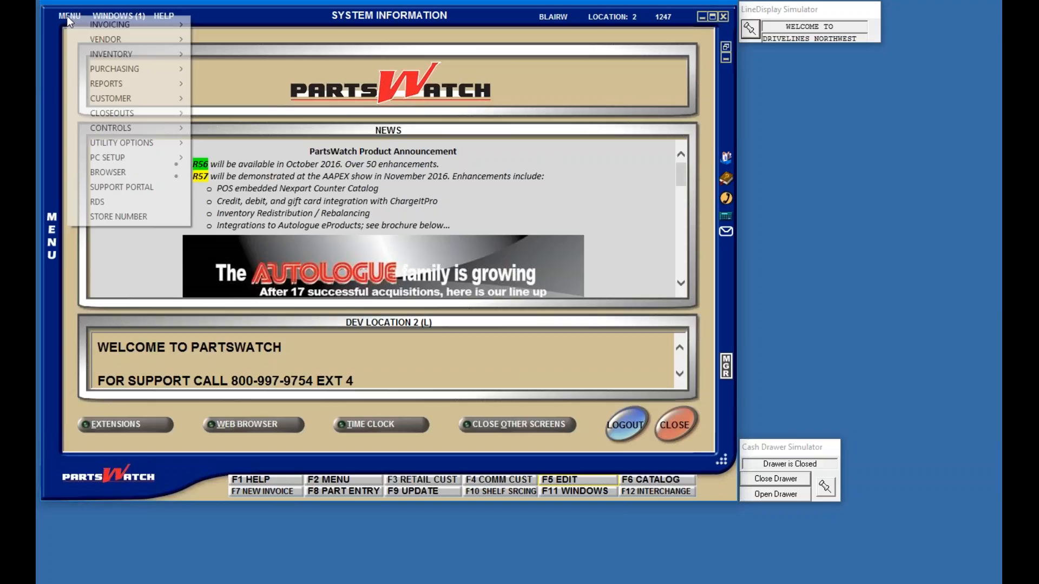
# Step: Open Controls > Store > Tender Setup, keep Show Credit Card Icon at SINGLE, and save it
pyautogui.moveTo(136, 128)
pyautogui.moveTo(244, 158)
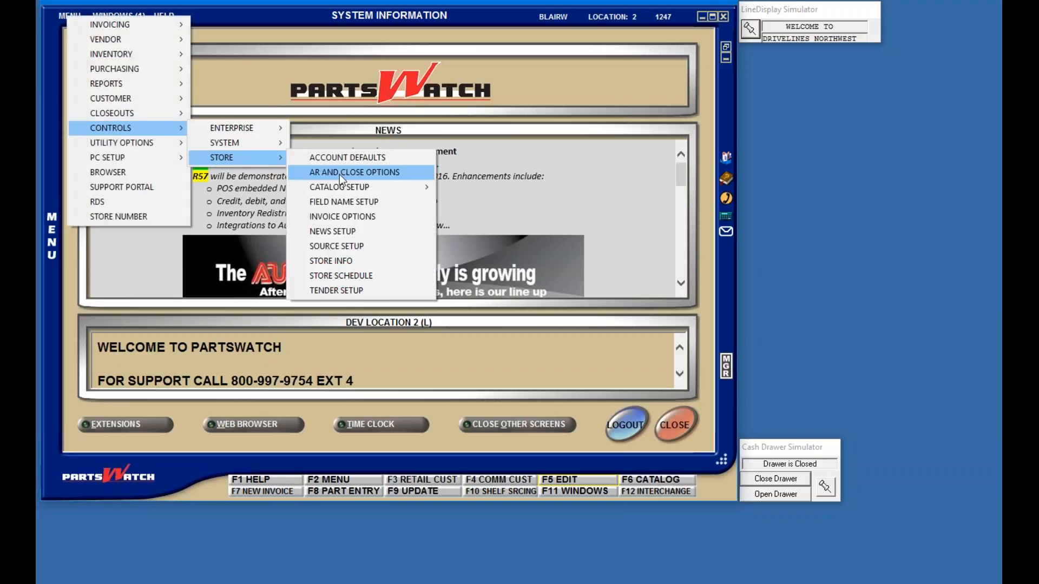
pyautogui.click(343, 295)
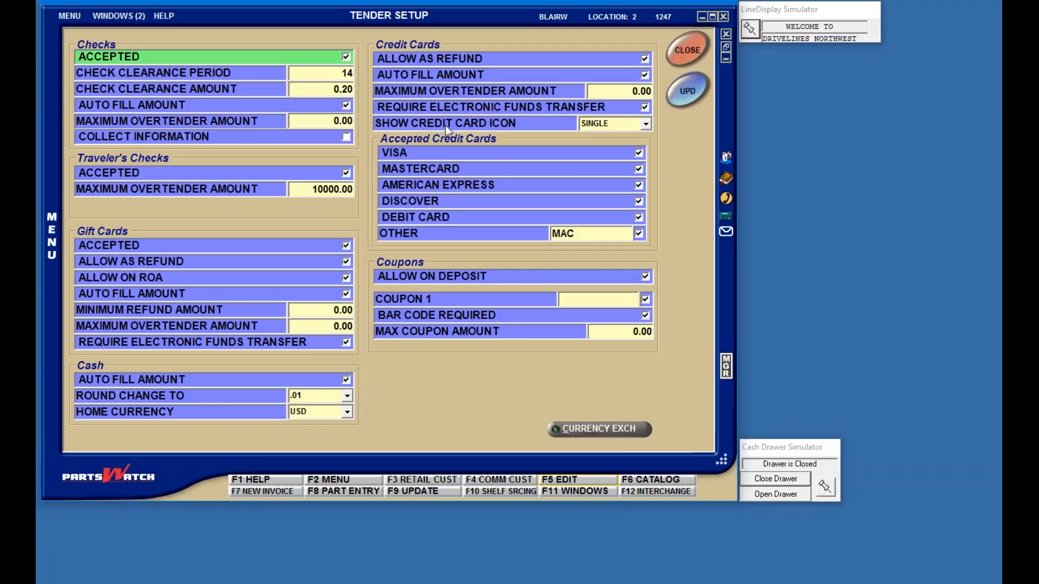
pyautogui.click(646, 124)
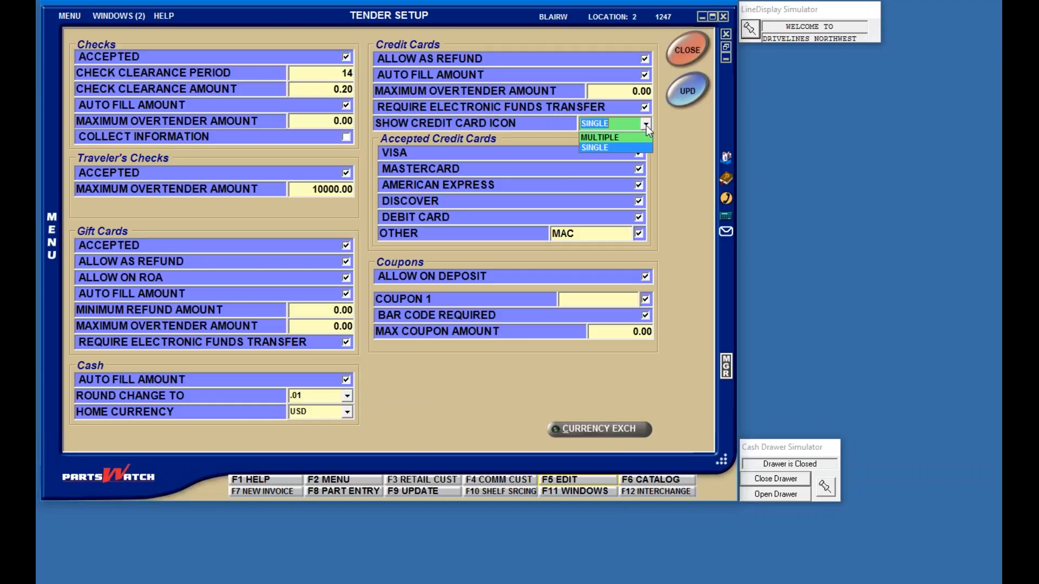
pyautogui.click(646, 125)
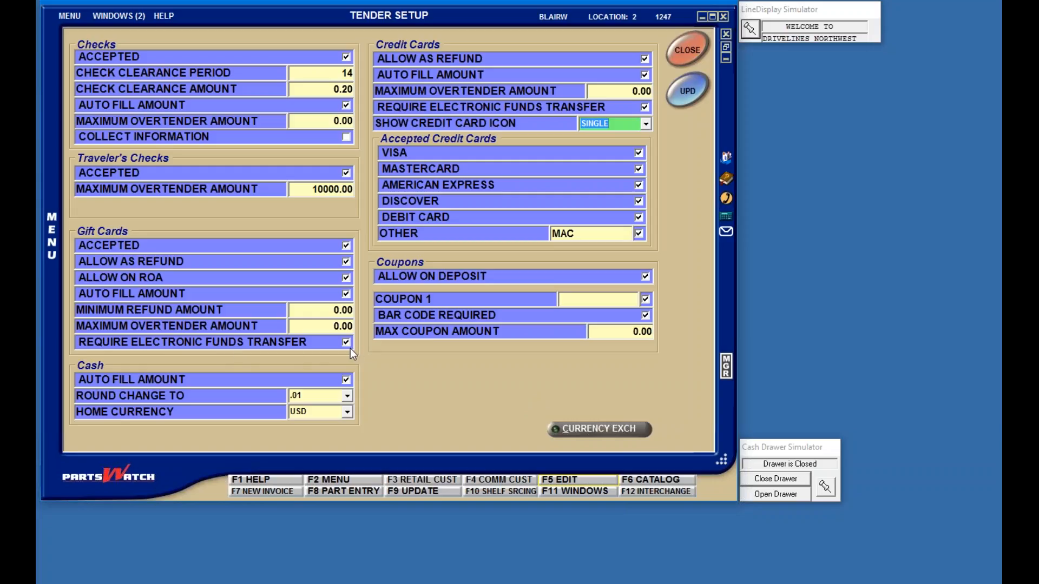
pyautogui.click(685, 90)
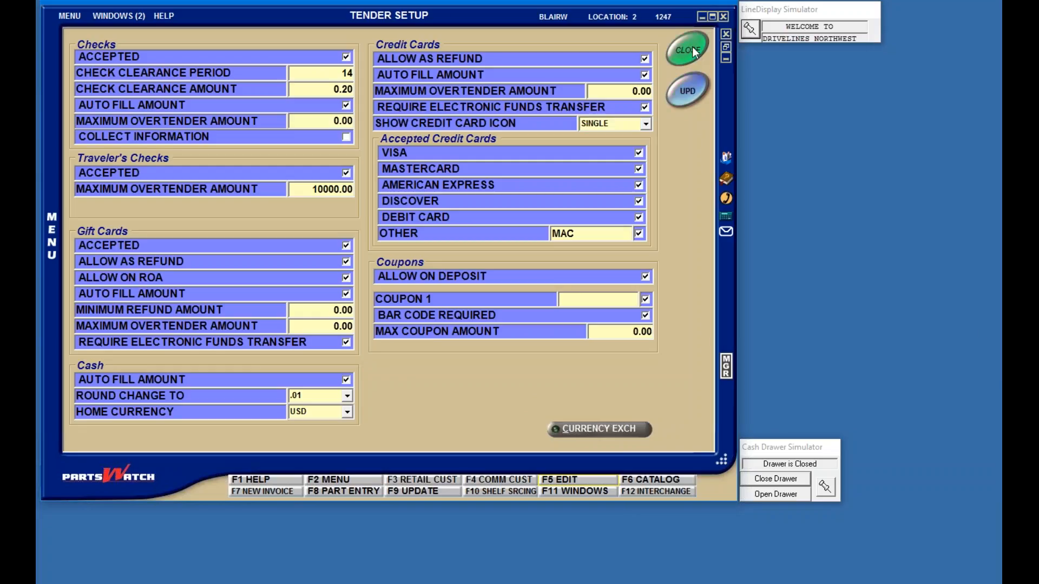
# Step: Close Tender Setup and open a blank invoice via MENU > Invoicing > Invoicing Screen
pyautogui.click(693, 48)
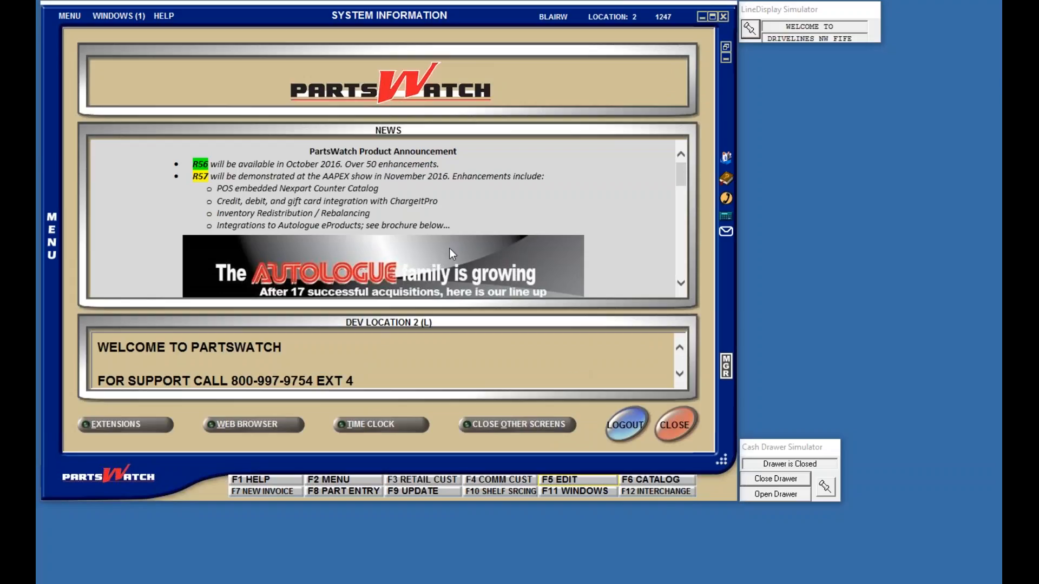
pyautogui.click(70, 19)
pyautogui.click(71, 20)
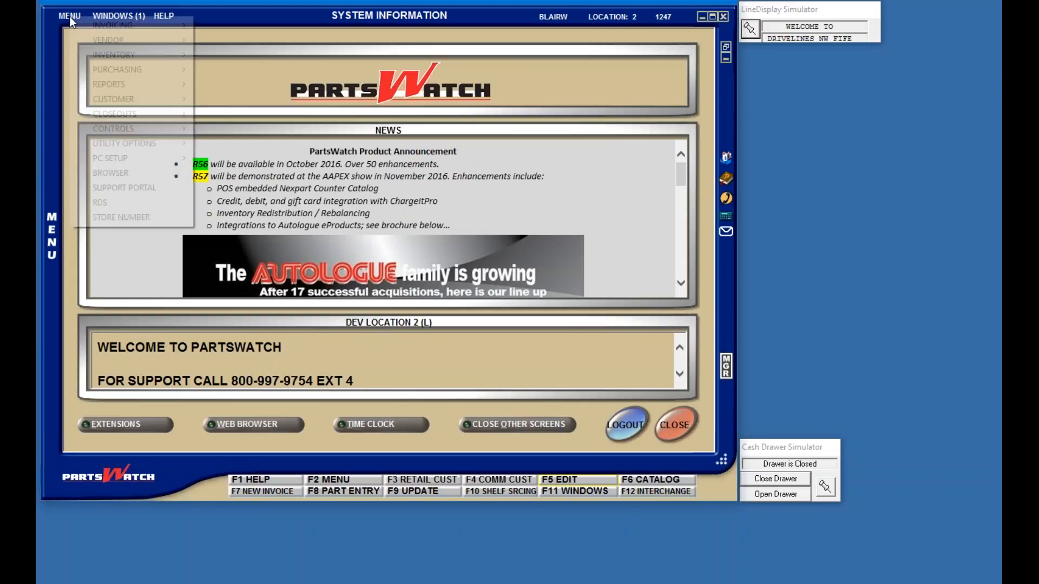
pyautogui.moveTo(100, 26)
pyautogui.click(248, 26)
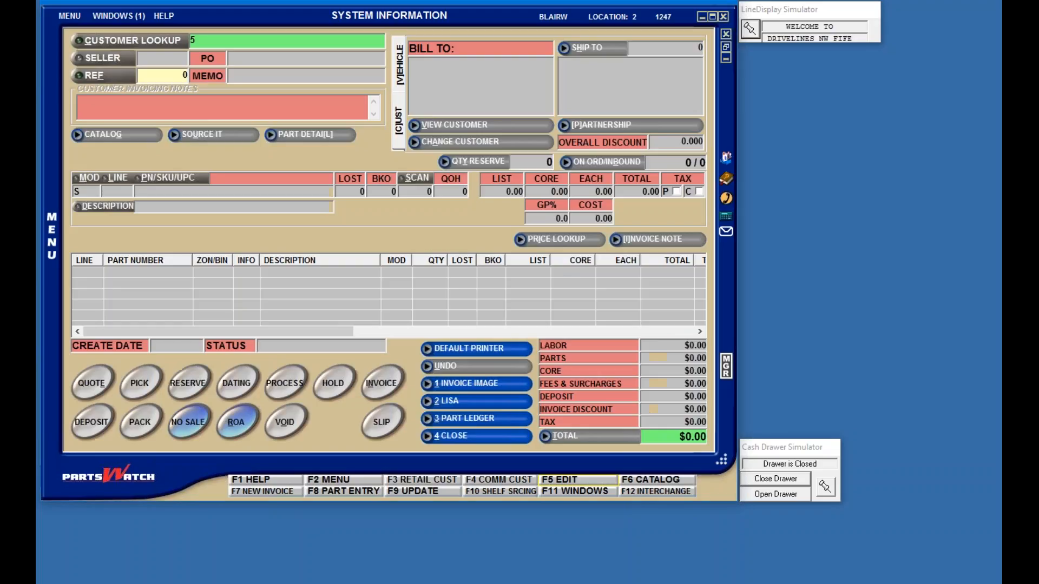
# Step: Invoice one WIX 51515 oil filter to the cash customer account
pyautogui.press('Return')
pyautogui.write('WIX')
pyautogui.press('Return')
pyautogui.write('51515')
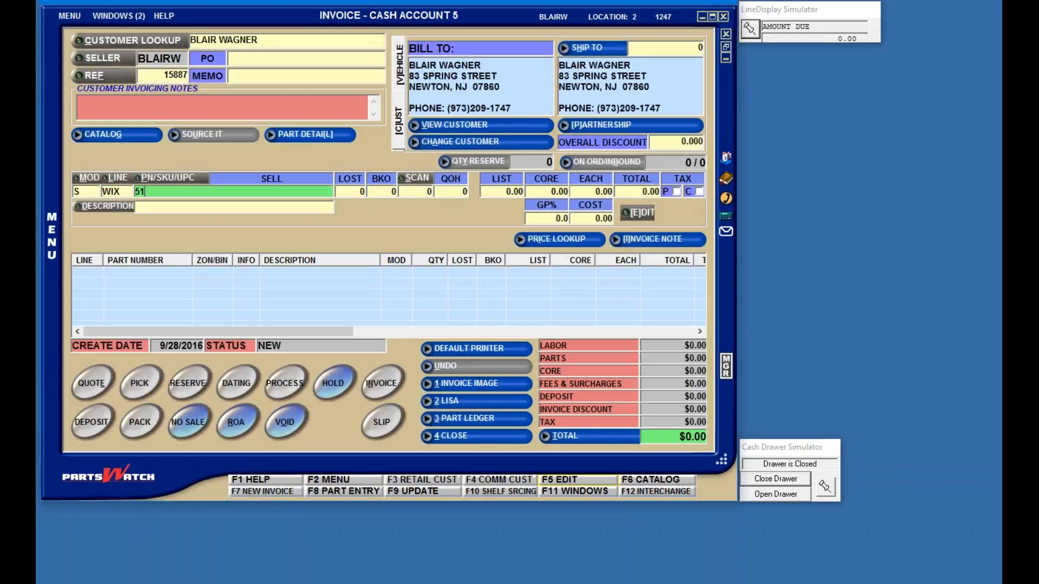
pyautogui.press('Return')
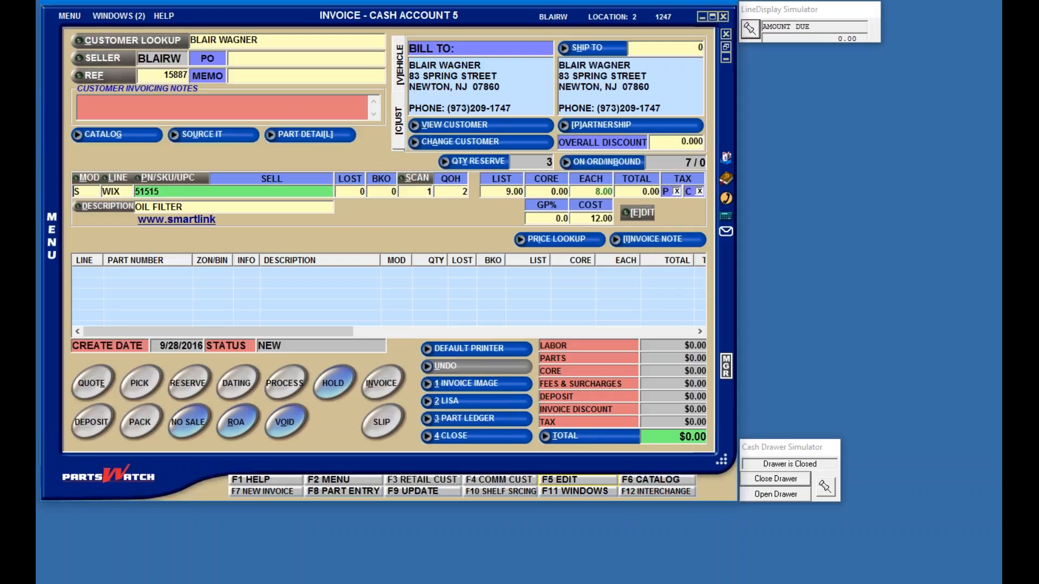
pyautogui.press('Return')
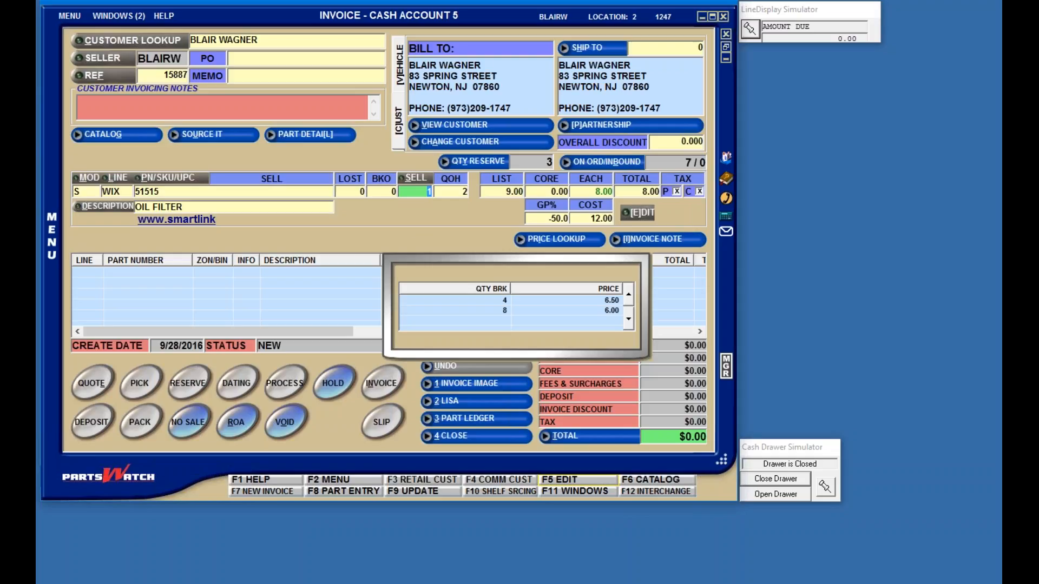
# Step: Enter the manager approval code and send the $8.70 invoice to tender
pyautogui.press('Return')
pyautogui.press('Return')
pyautogui.write('****')
pyautogui.press('Return')
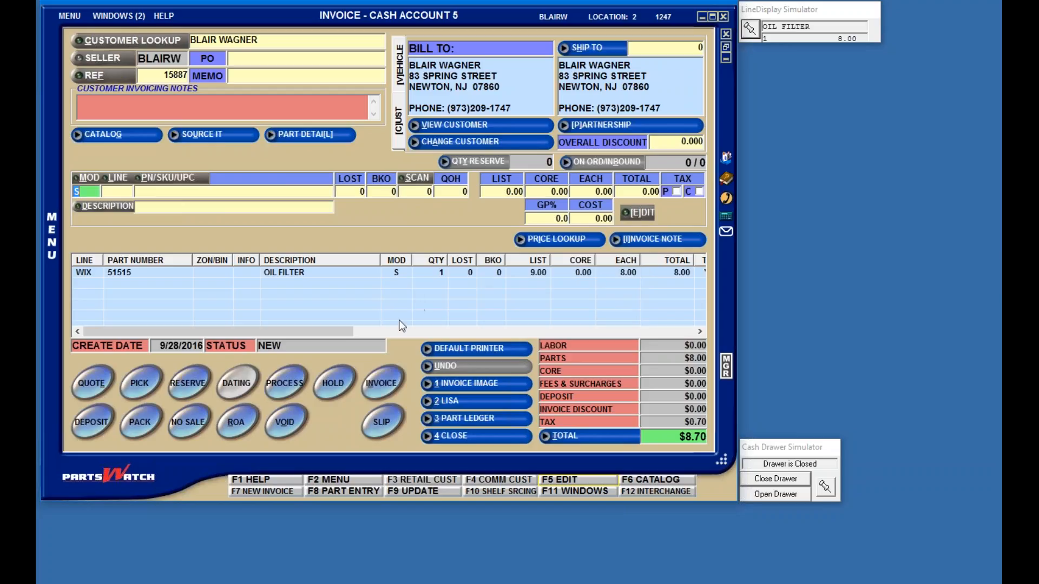
pyautogui.click(386, 381)
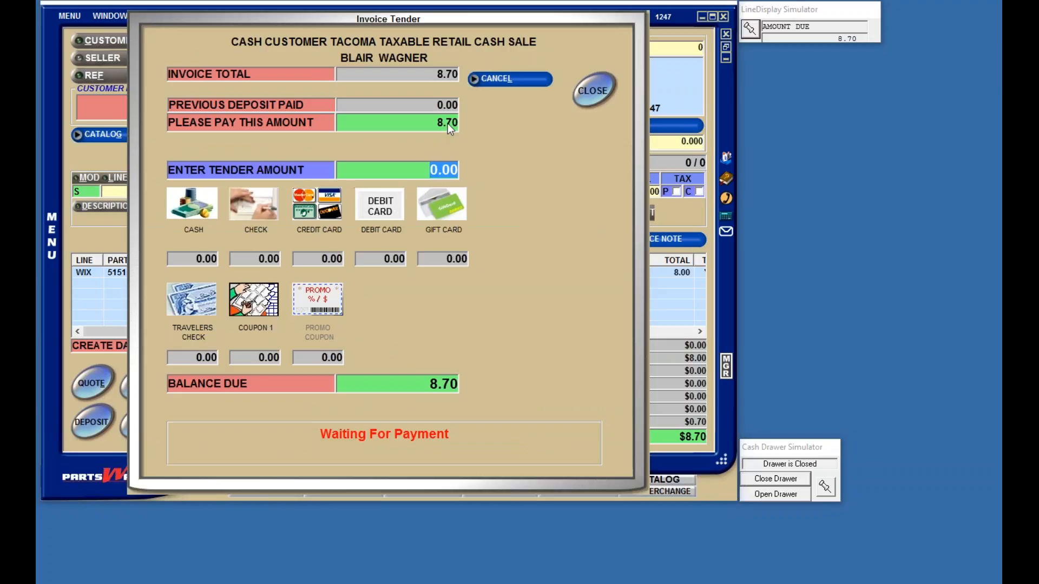
# Step: Pay the full $8.70 by credit card, confirm it, and accept the captured signature
pyautogui.click(316, 210)
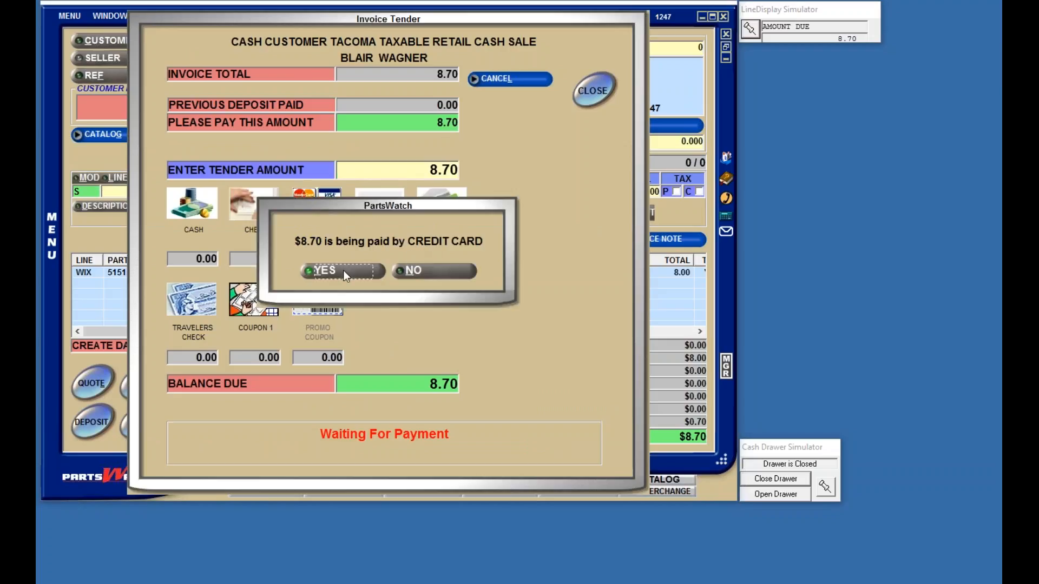
pyautogui.click(343, 270)
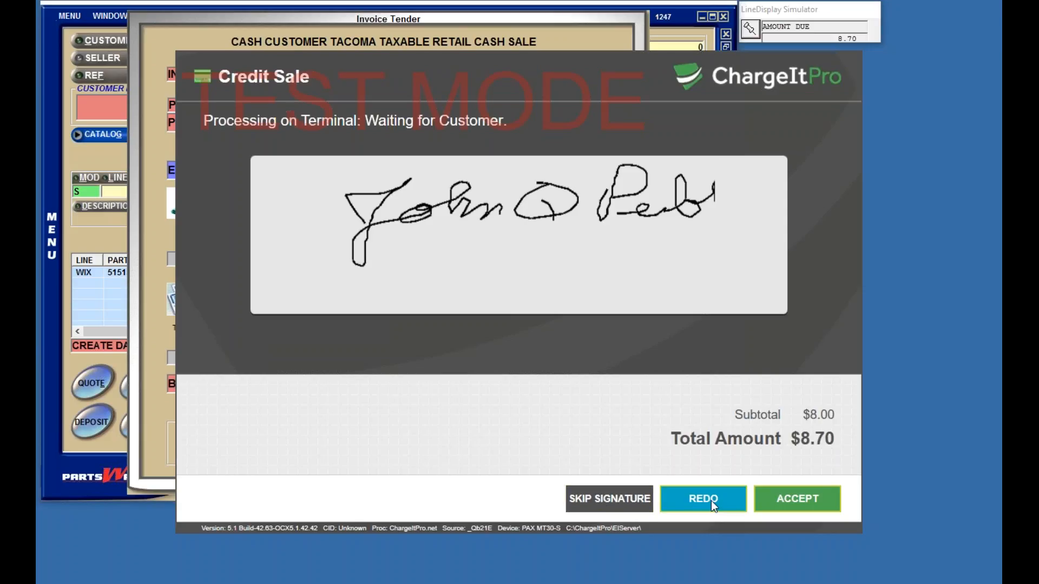
pyautogui.click(787, 499)
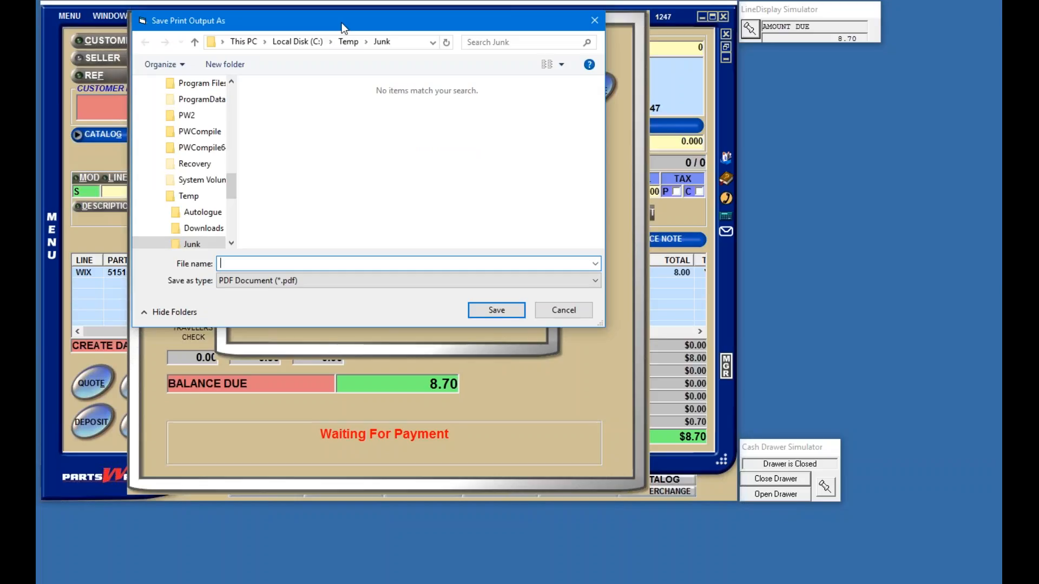
# Step: Save the receipt printout as r.pdf, acknowledge the card approval, and save the next printout
pyautogui.moveTo(342, 24); pyautogui.dragTo(338, 67)
pyautogui.write('r')
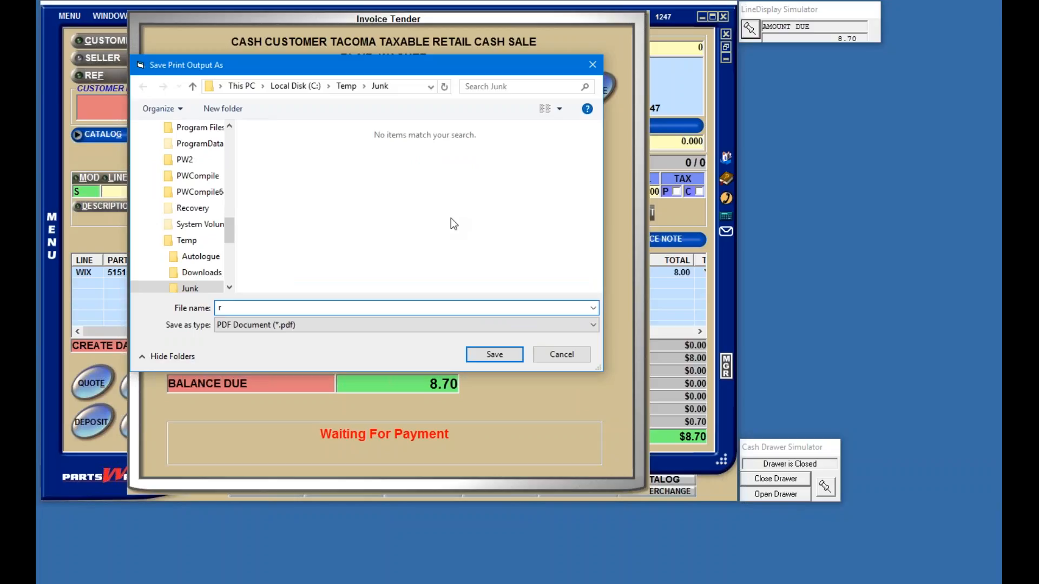
pyautogui.press('Return')
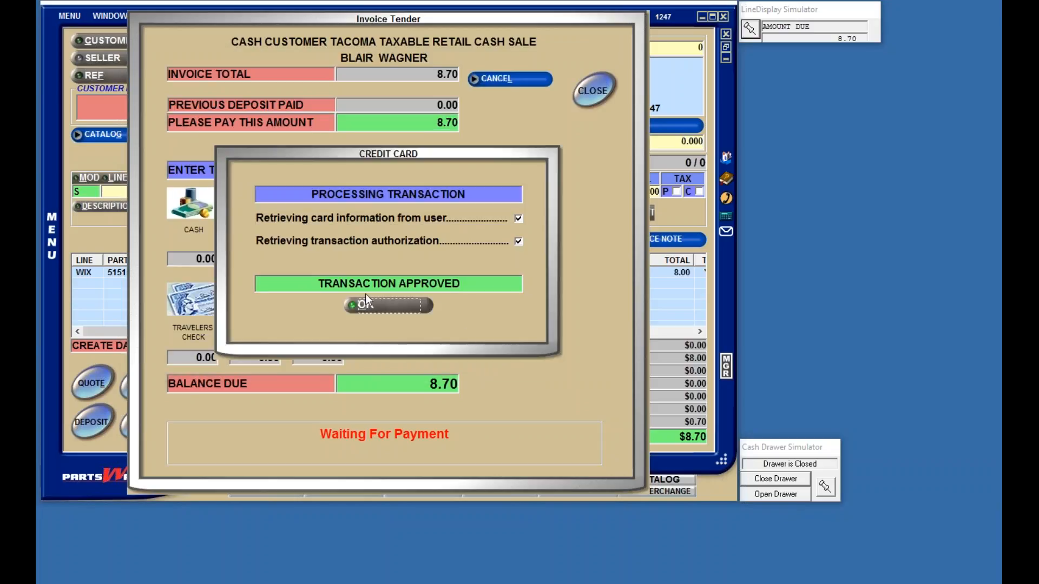
pyautogui.click(388, 305)
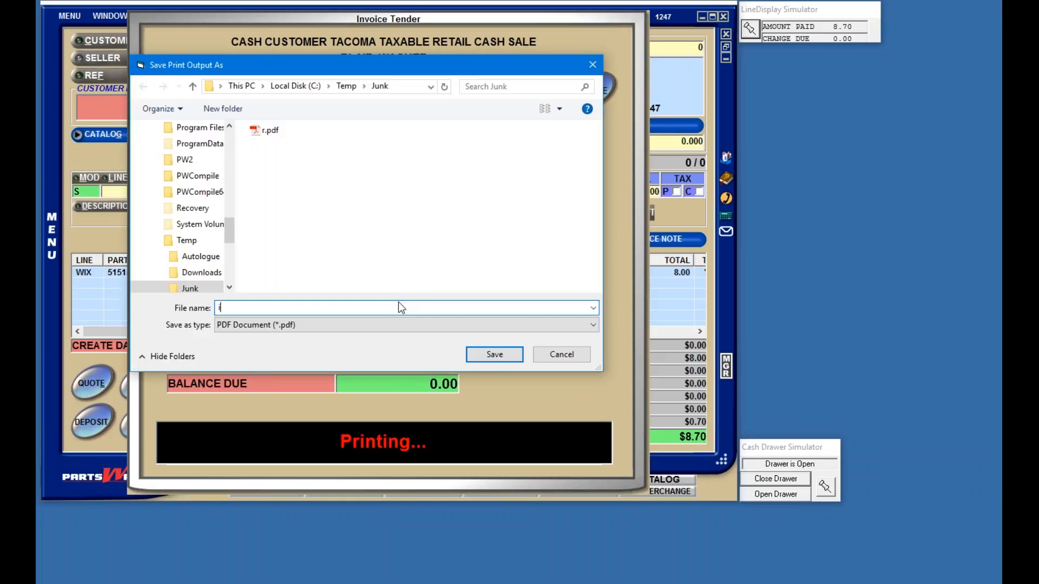
pyautogui.click(489, 354)
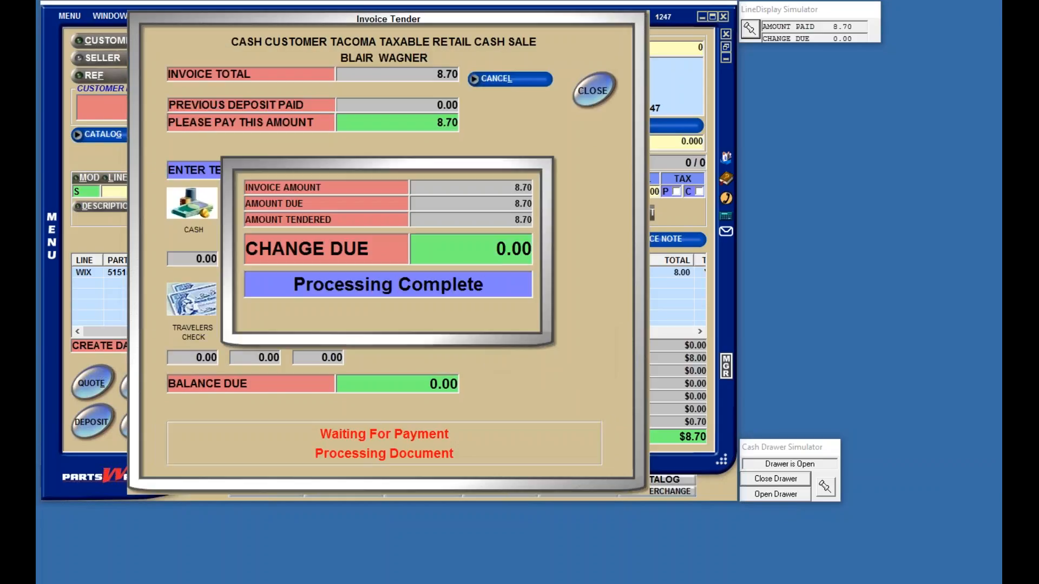
# Step: Close the cash drawer and dismiss the completed tender summary with $0.00 change
pyautogui.click(776, 478)
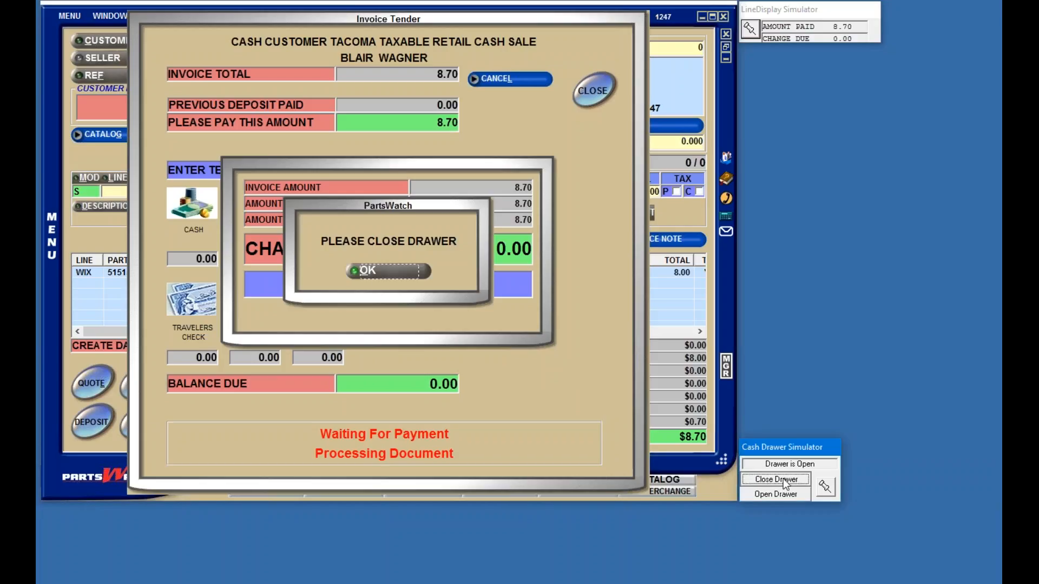
pyautogui.click(387, 270)
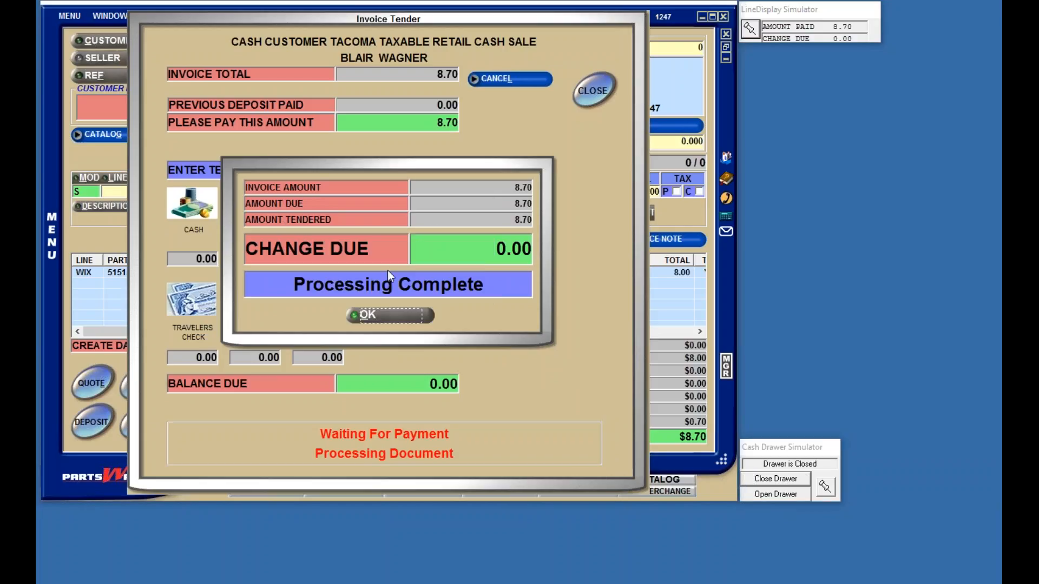
pyautogui.click(391, 316)
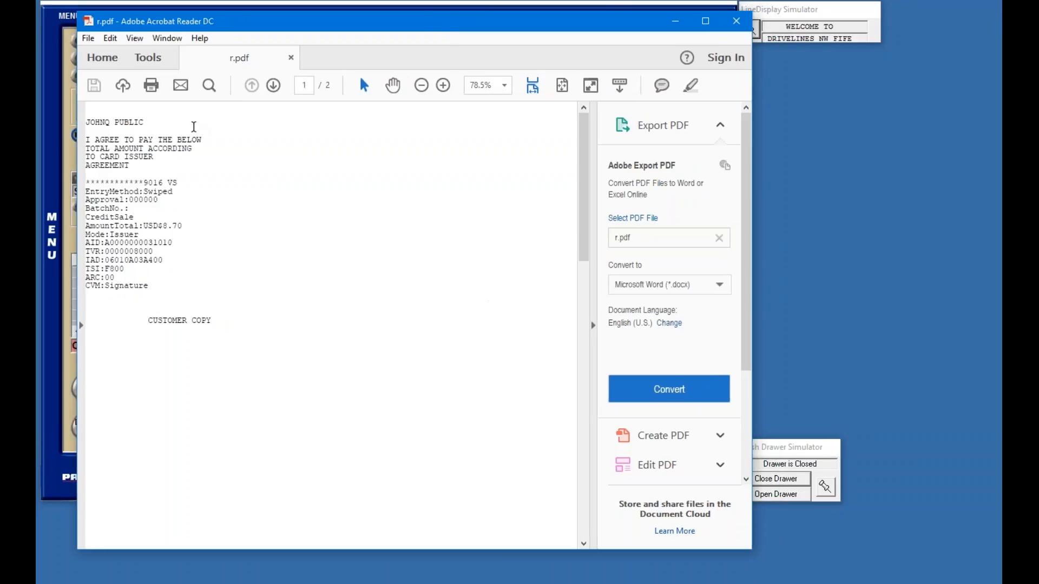
# Step: Review the signed merchant copy on page 2 of r.pdf, then close Acrobat Reader
pyautogui.click(588, 436)
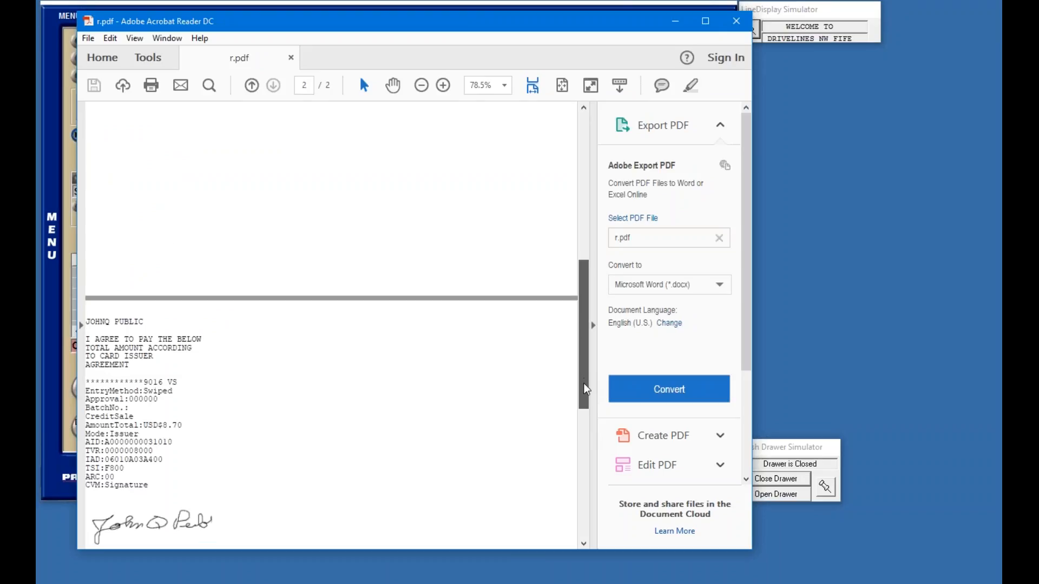
pyautogui.scroll(-3, 586, 417)
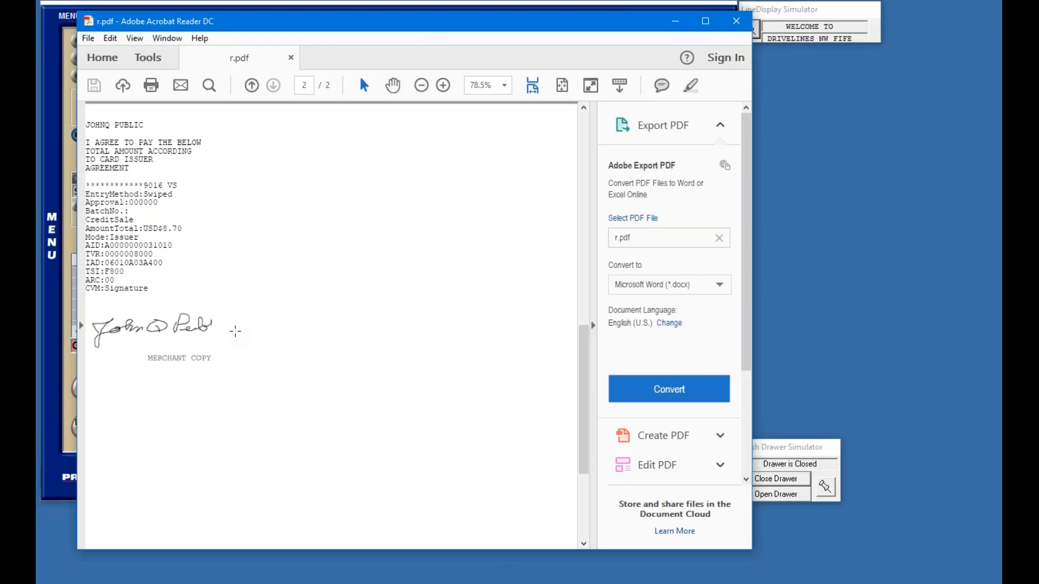
pyautogui.click(737, 23)
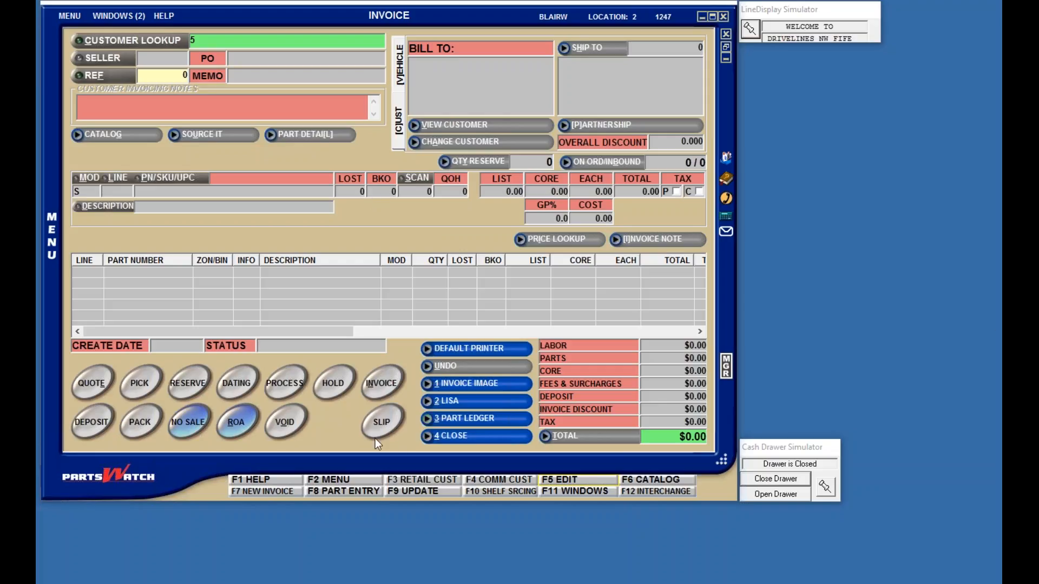
# Step: Close the empty invoice and bring up Main Account Entry with F7
pyautogui.click(460, 436)
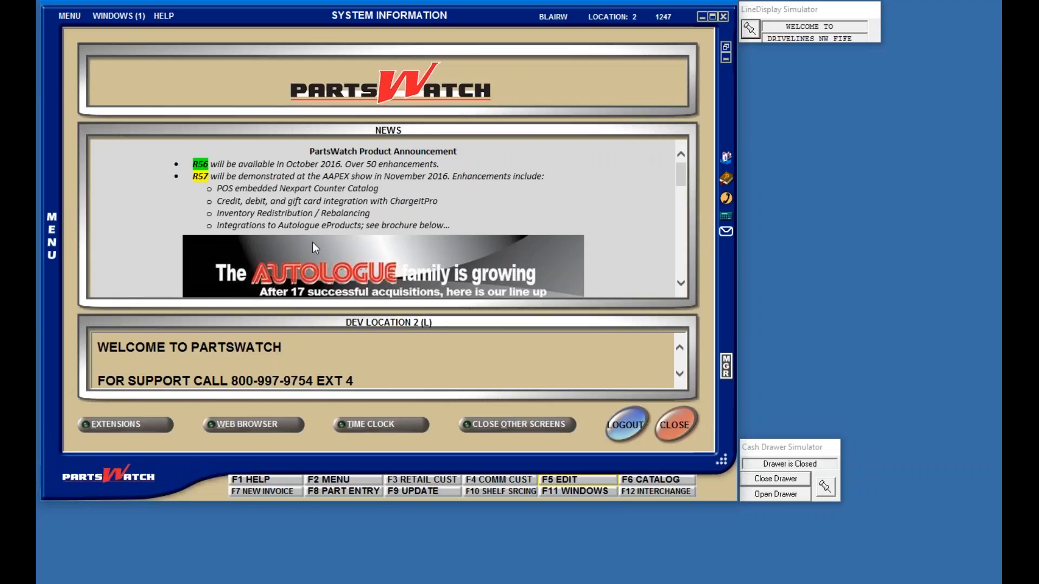
pyautogui.press('F7')
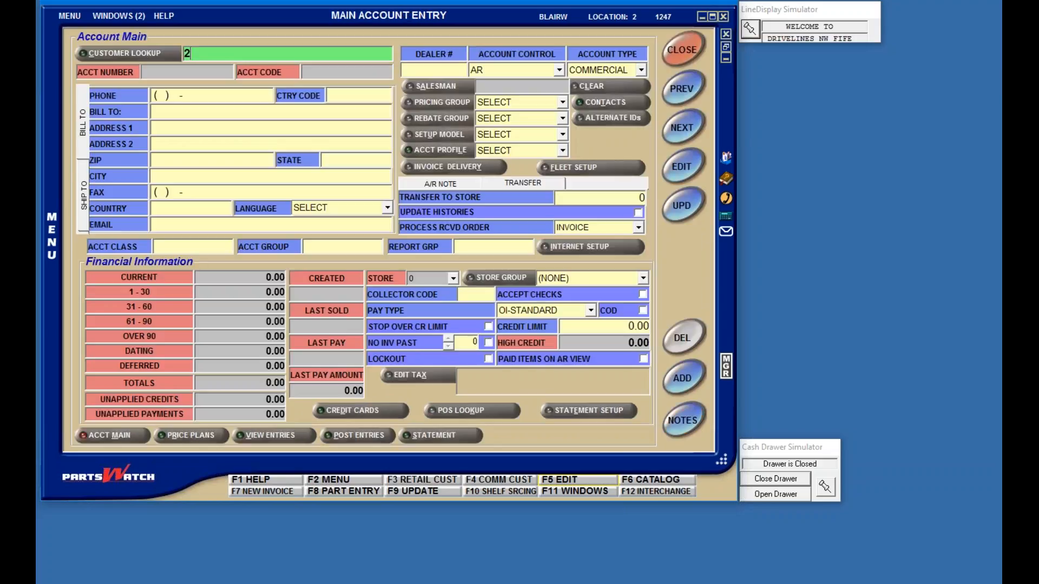
# Step: Load the commercial charge customer's account, open its saved credit cards, and dismiss the delete warning
pyautogui.write('20')
pyautogui.press('Return')
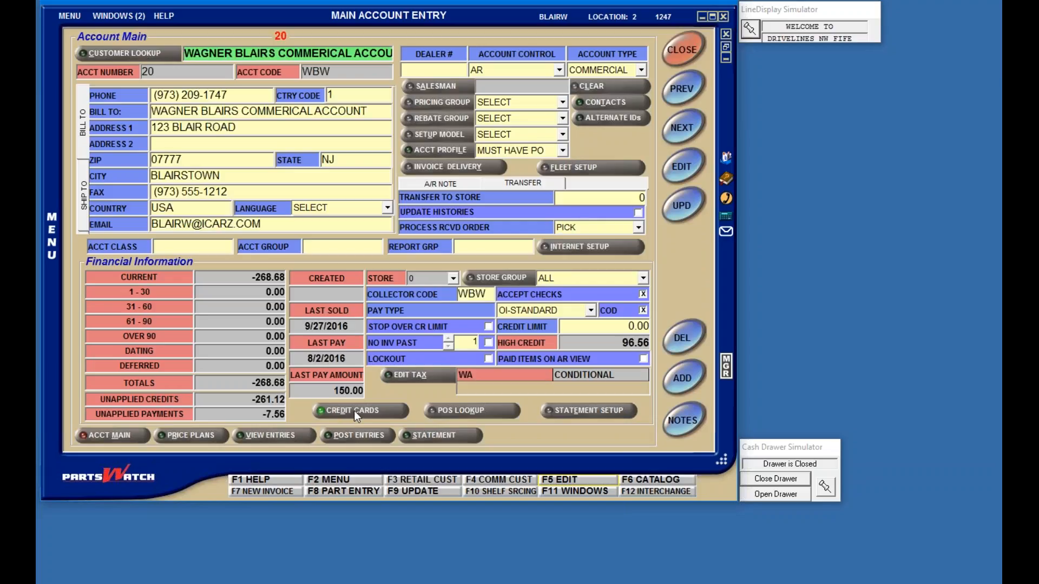
pyautogui.click(355, 410)
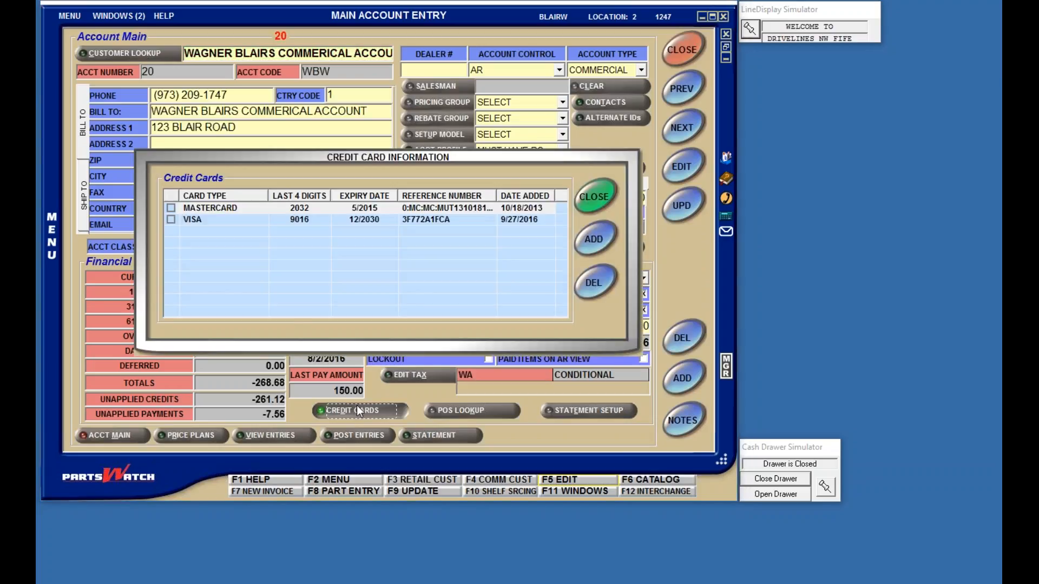
pyautogui.click(436, 221)
pyautogui.click(597, 283)
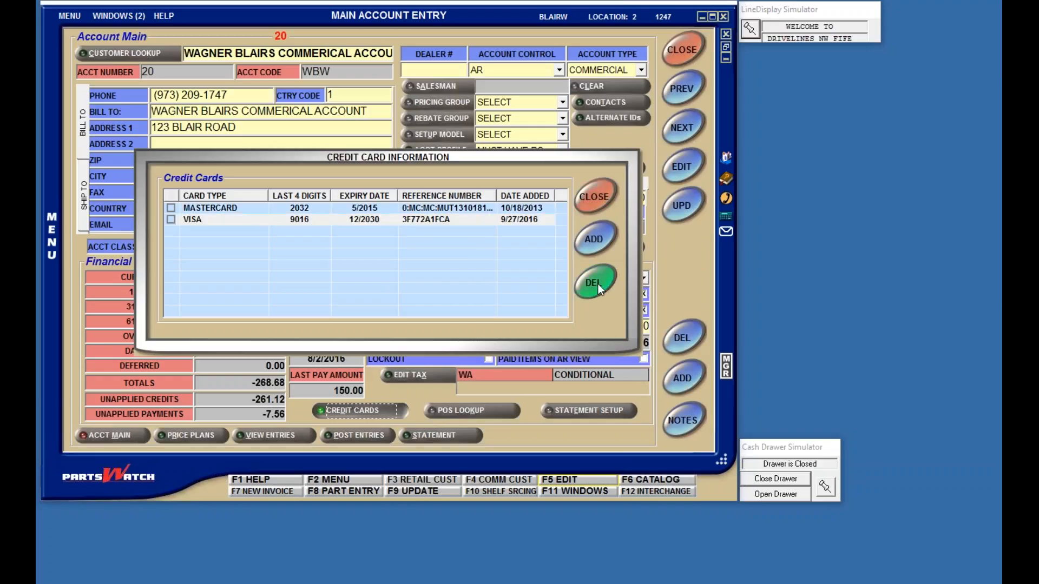
pyautogui.click(382, 268)
# Step: Add a new card with its number, expiry, CVV, cardholder name and billing address, and process it
pyautogui.click(597, 239)
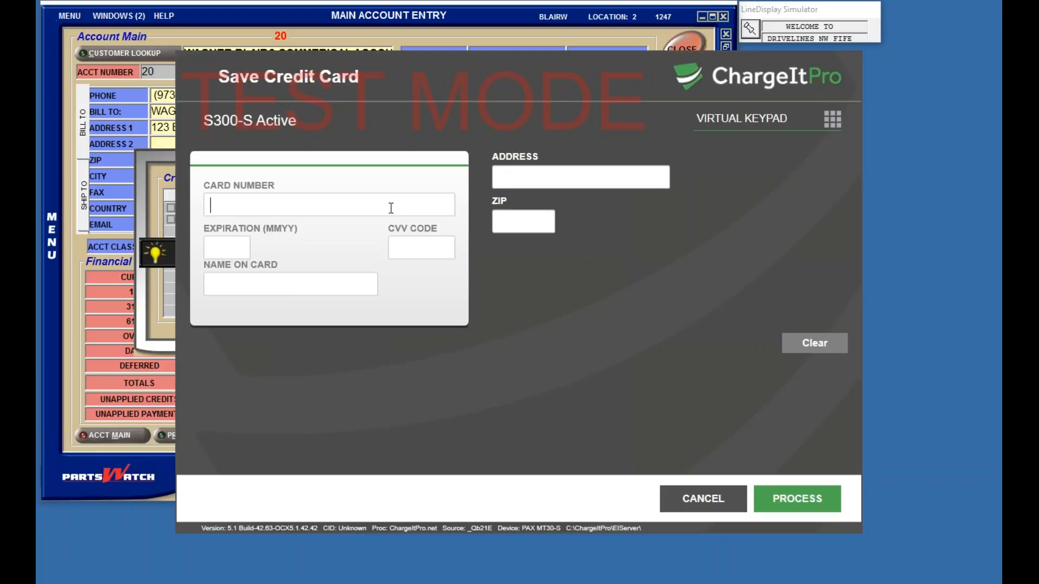
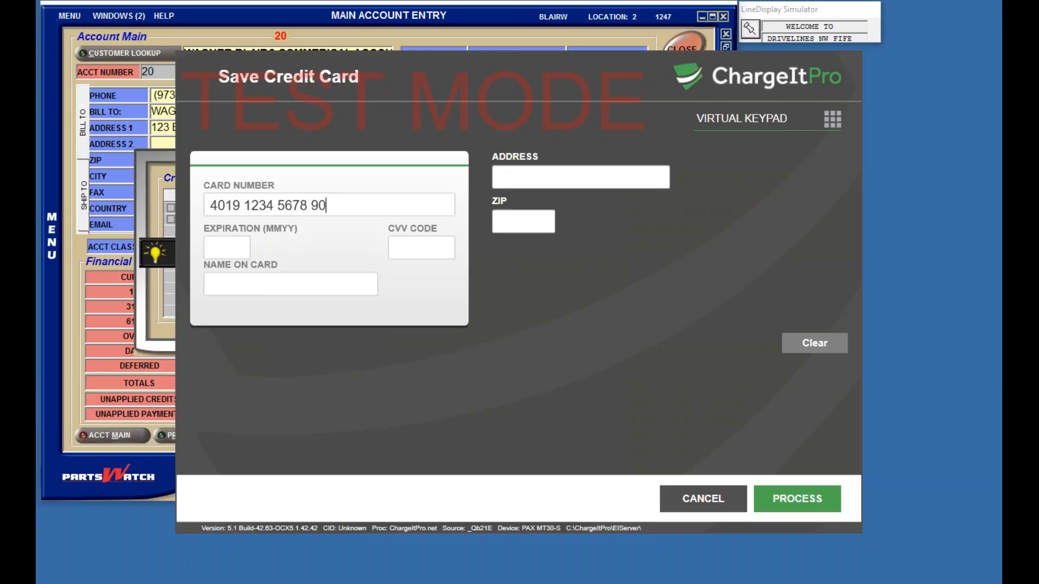
pyautogui.press('Tab')
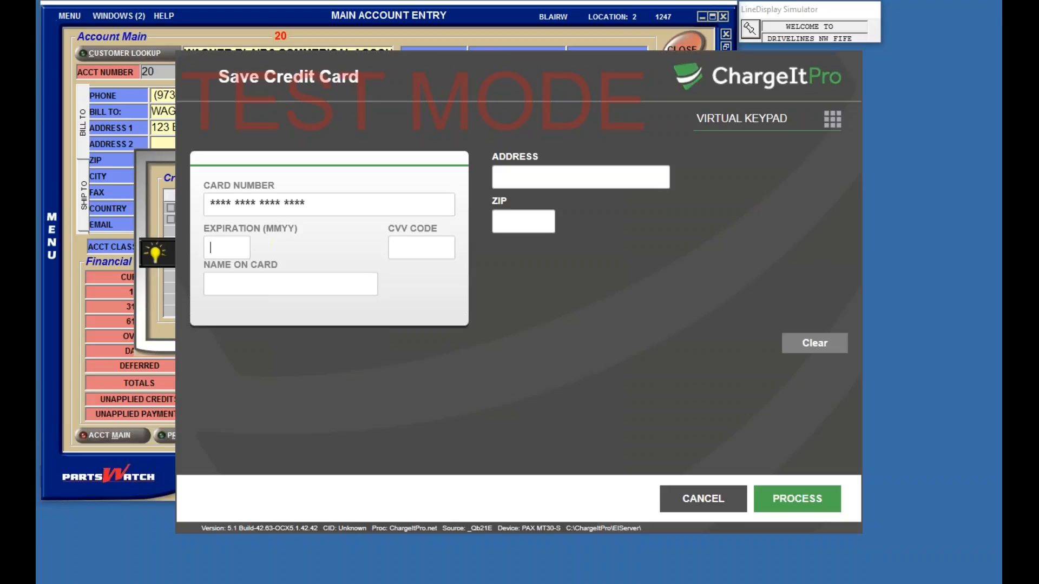
pyautogui.press('Tab')
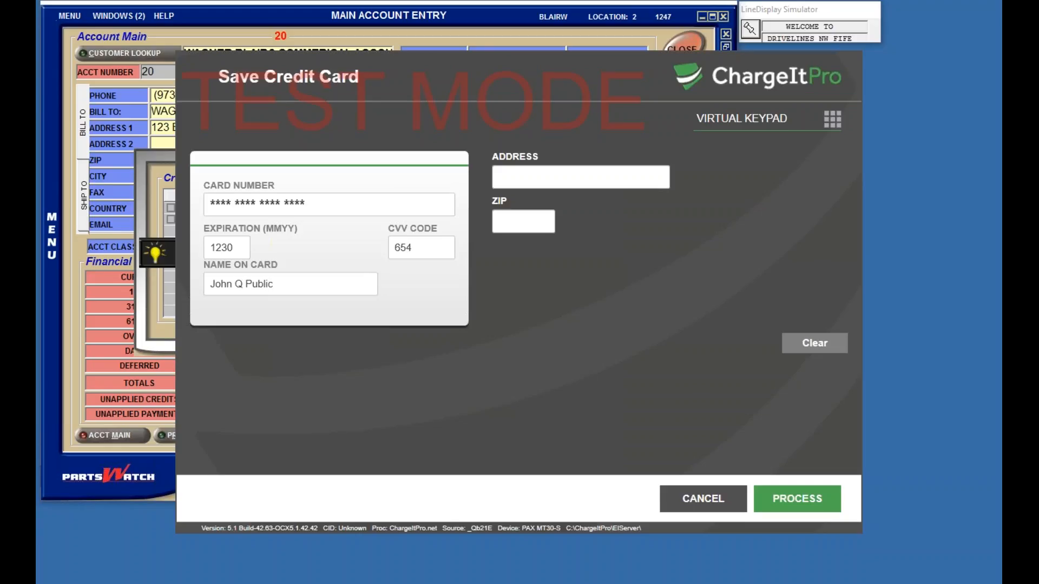
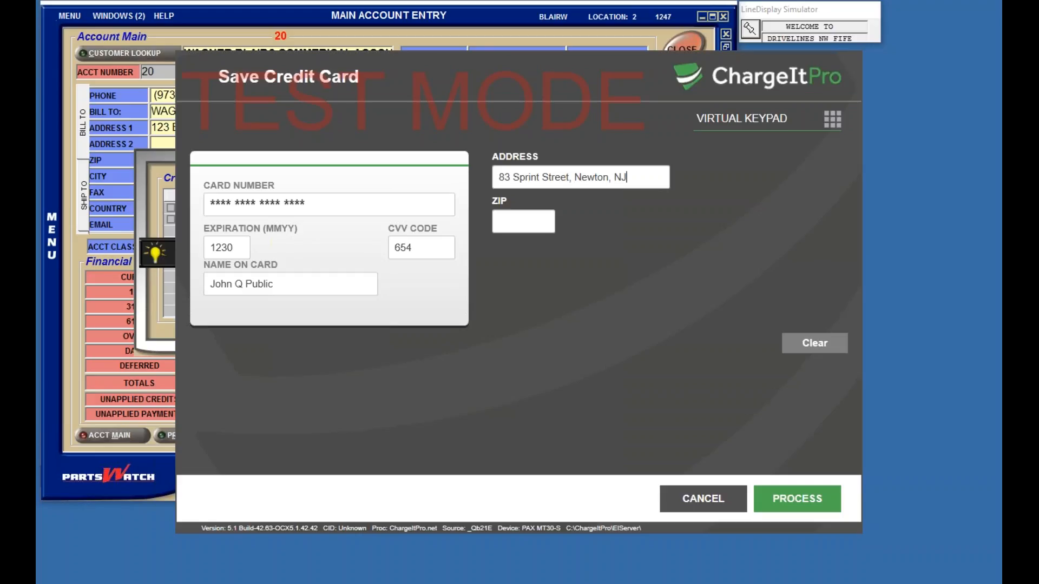
pyautogui.click(797, 498)
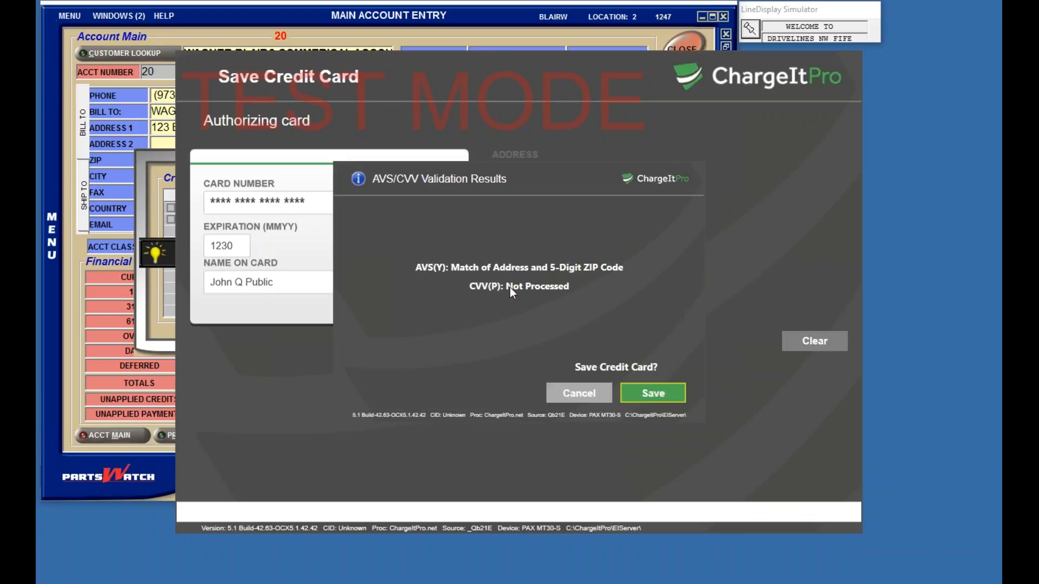
# Step: Save the authorized card to the account and enter its BIN as additional card info
pyautogui.click(652, 393)
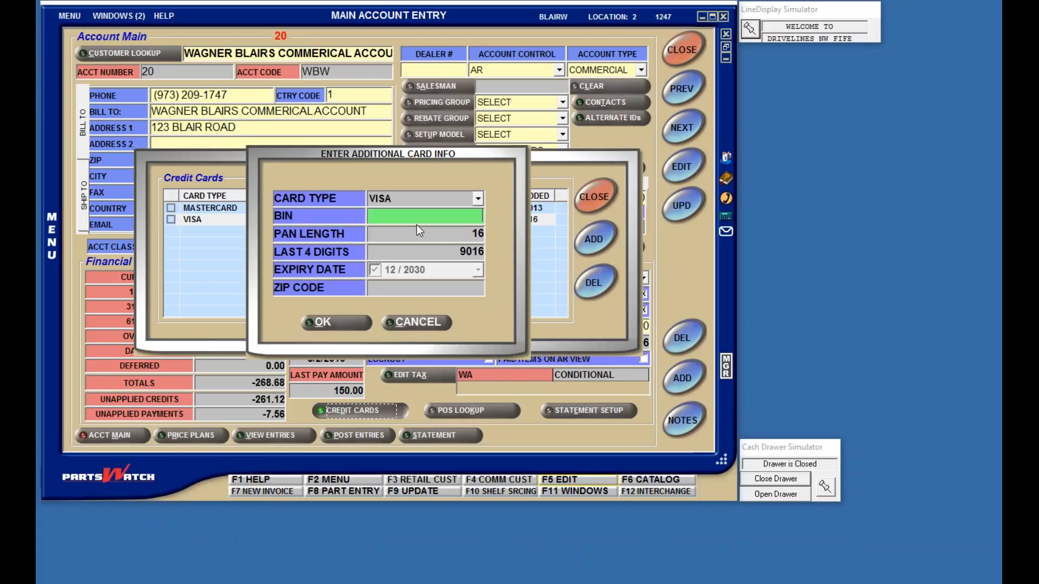
pyautogui.write('401912')
# Step: Confirm the card info, check the new VISA expiring 12/2030, and close the card list
pyautogui.click(339, 323)
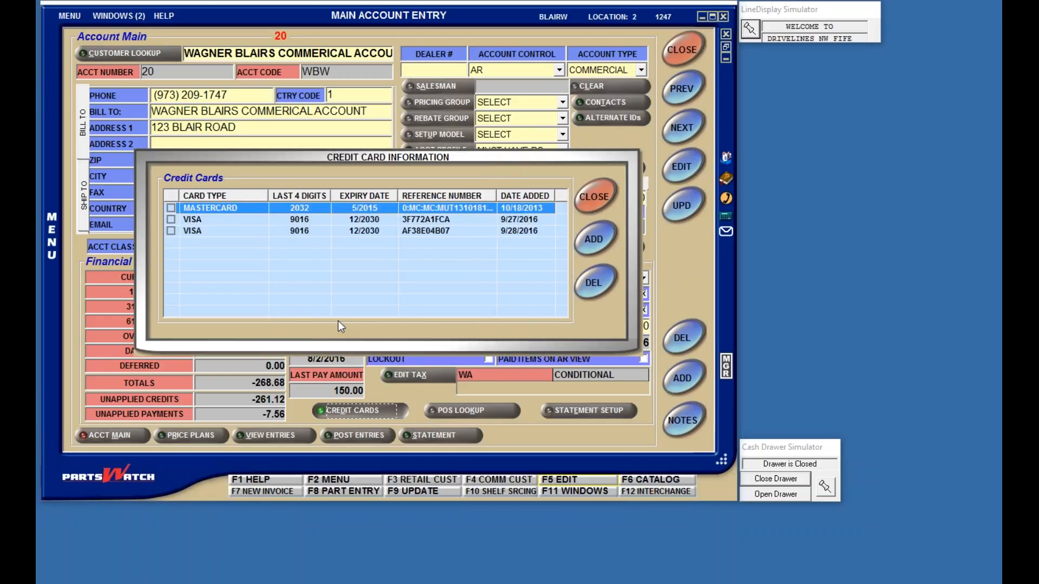
pyautogui.click(512, 232)
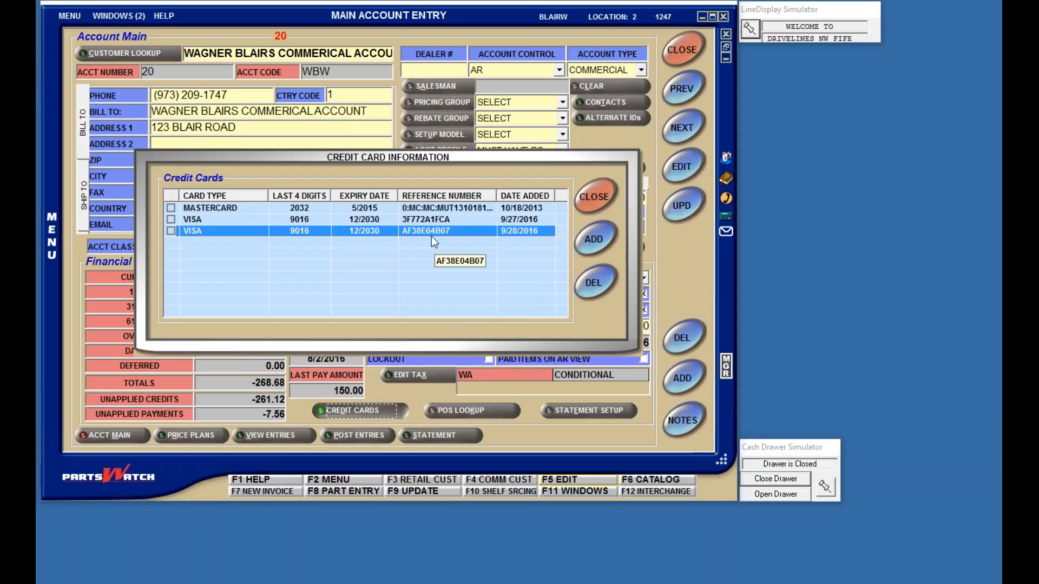
pyautogui.click(599, 198)
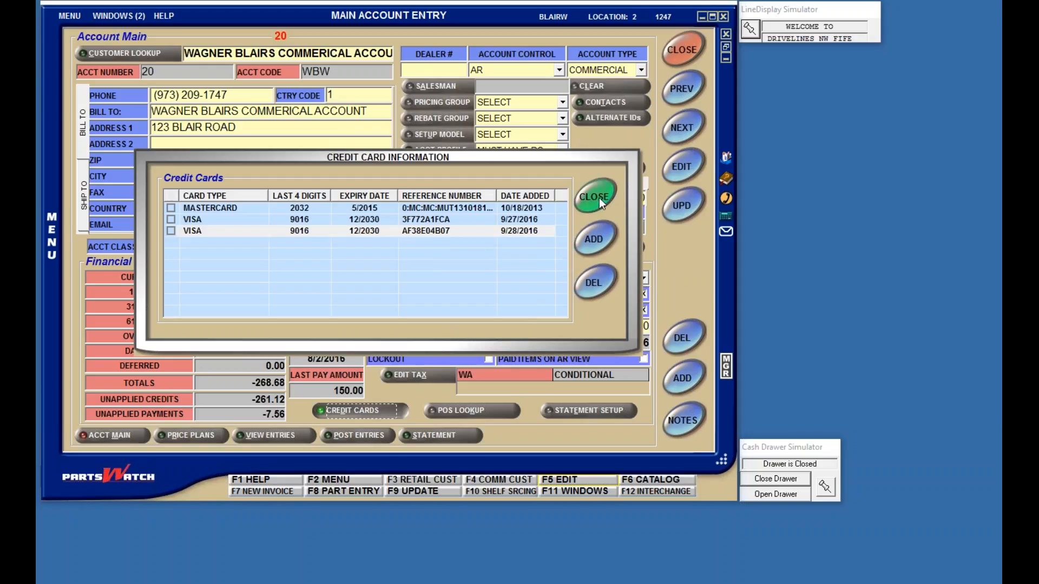
# Step: Close the account entry form and start a new invoice for customer 20
pyautogui.click(685, 50)
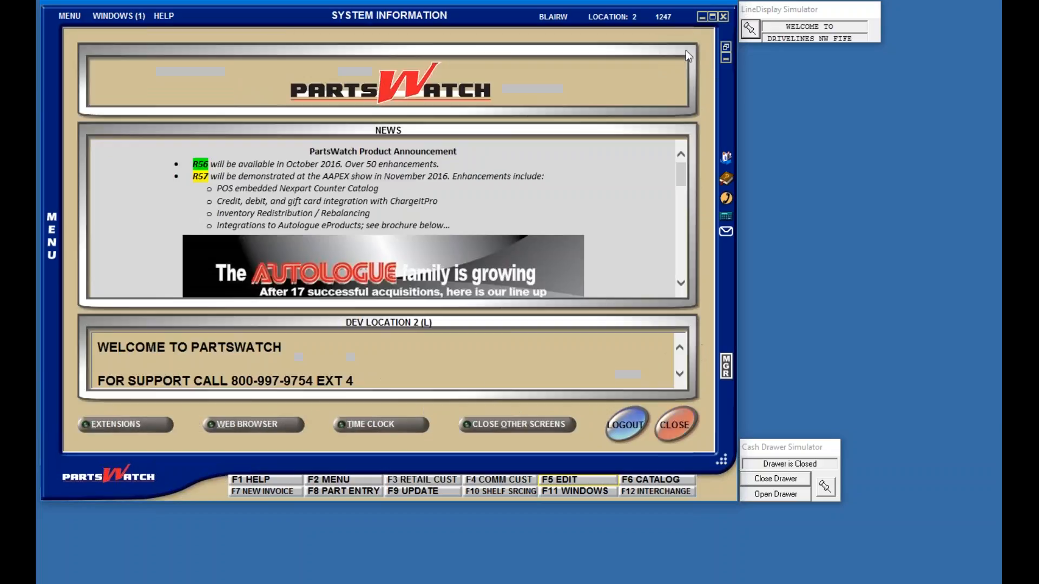
pyautogui.press('F7')
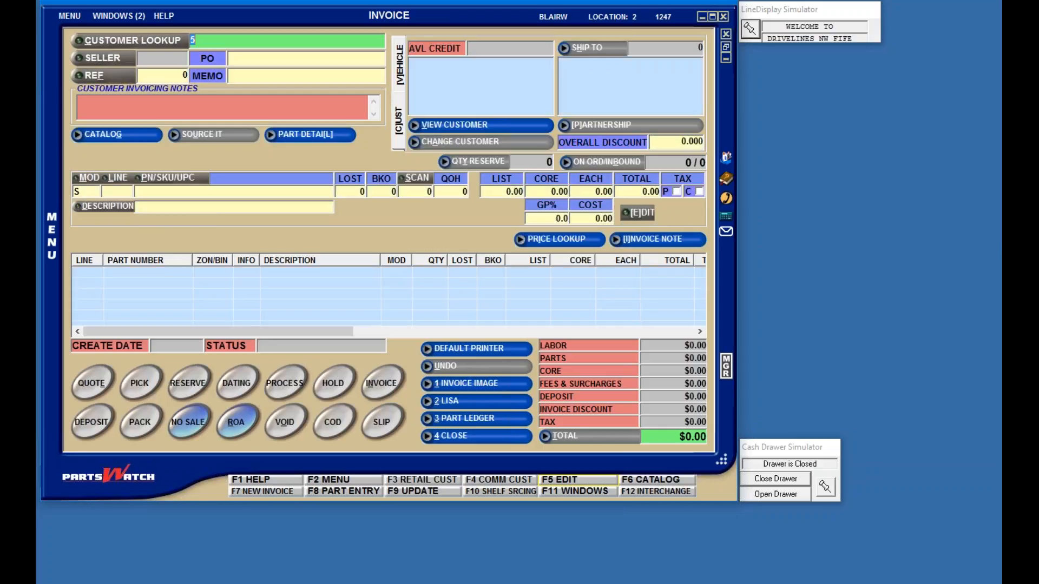
pyautogui.write('20')
pyautogui.press('Return')
# Step: Add the WIX 51515 oil filter to the invoice
pyautogui.write('WIX')
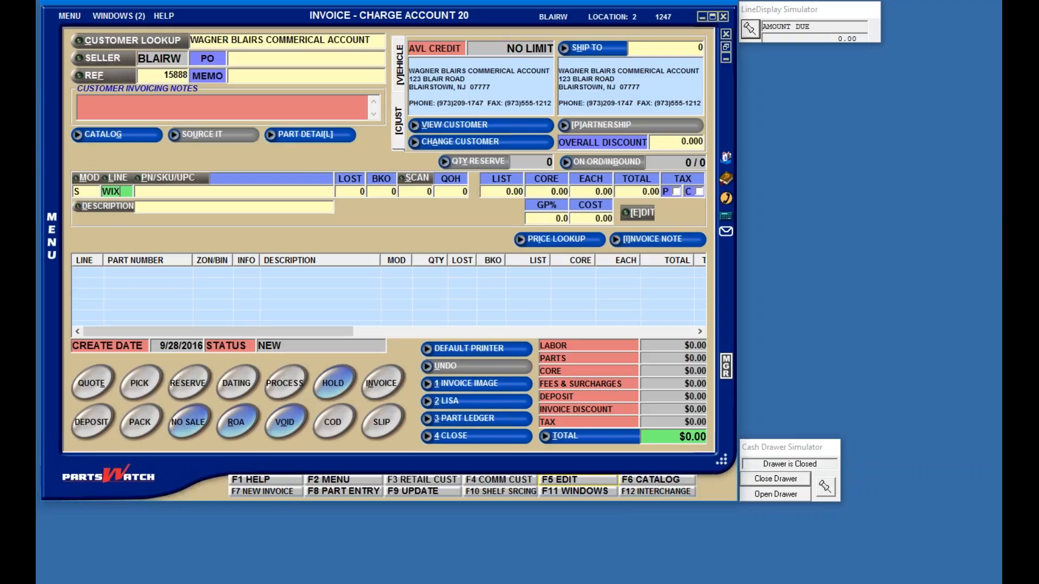
pyautogui.press('Tab')
pyautogui.write('51515')
pyautogui.press('Return')
# Step: Enter the manager approval code and finalise the sale as an invoice
pyautogui.write('****')
pyautogui.press('Return')
pyautogui.press('Return')
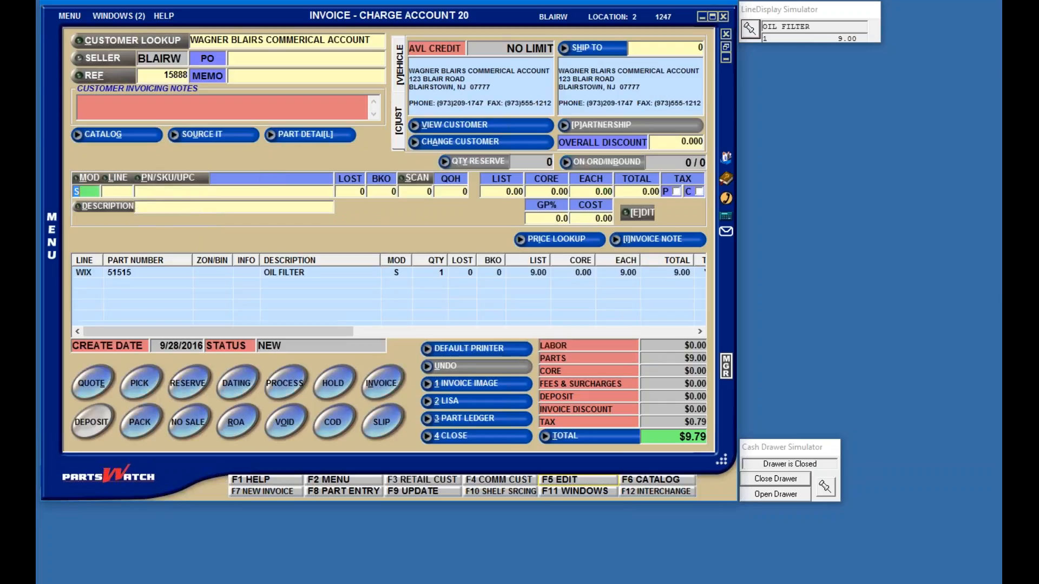
pyautogui.click(381, 384)
# Step: Record PO AAA123 and choose to pay the $9.79 invoice now
pyautogui.write('AAA123')
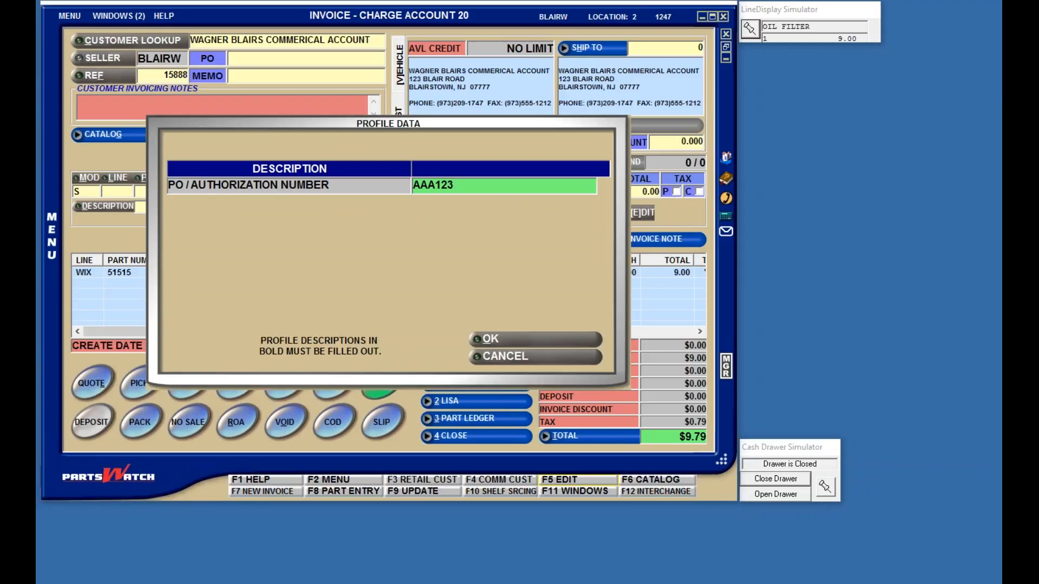
pyautogui.press('Return')
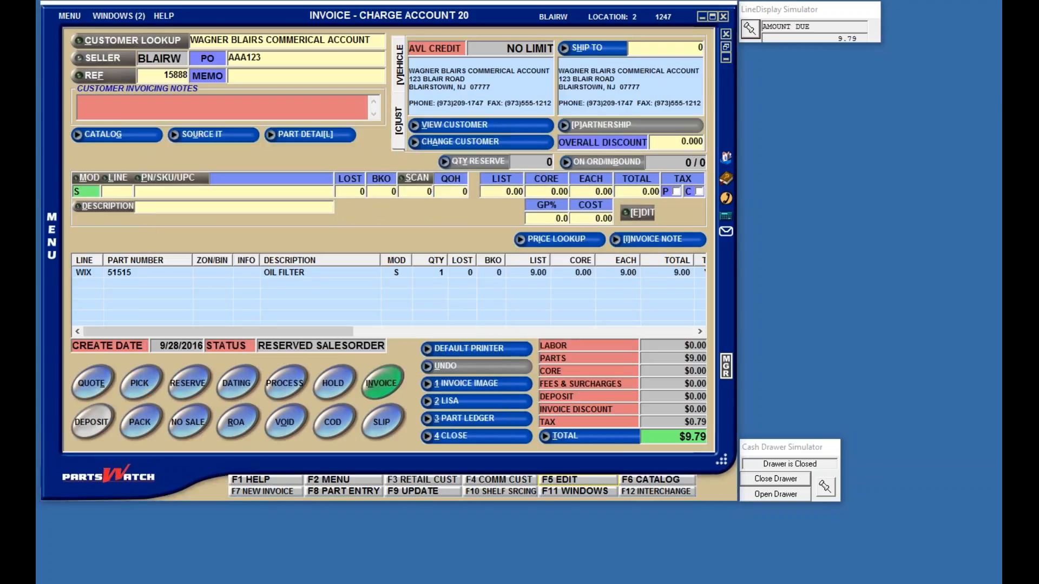
pyautogui.click(307, 295)
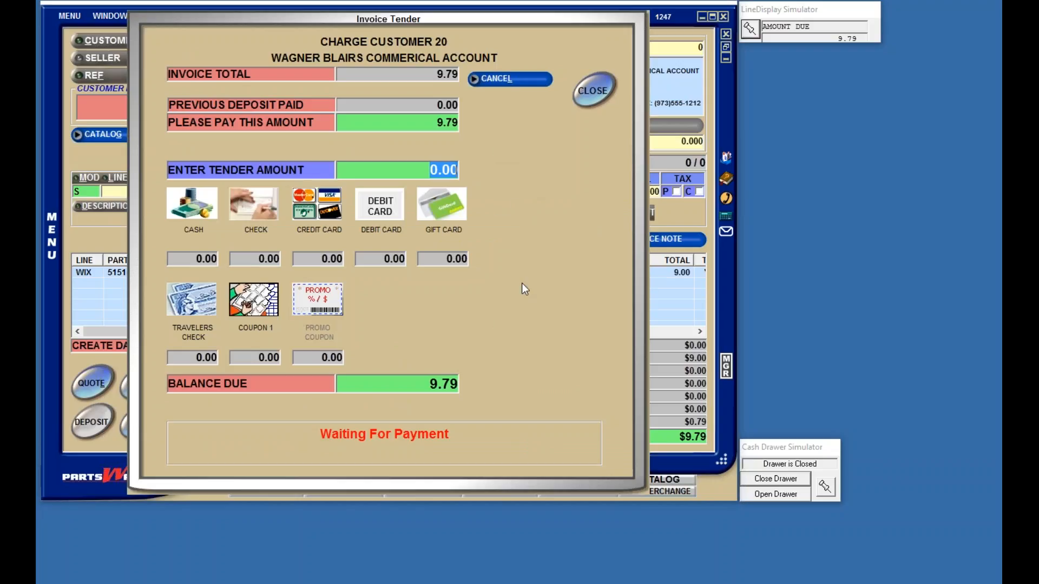
# Step: Charge the full $9.79 balance to the newer VISA card on file
pyautogui.click(317, 204)
pyautogui.click(349, 272)
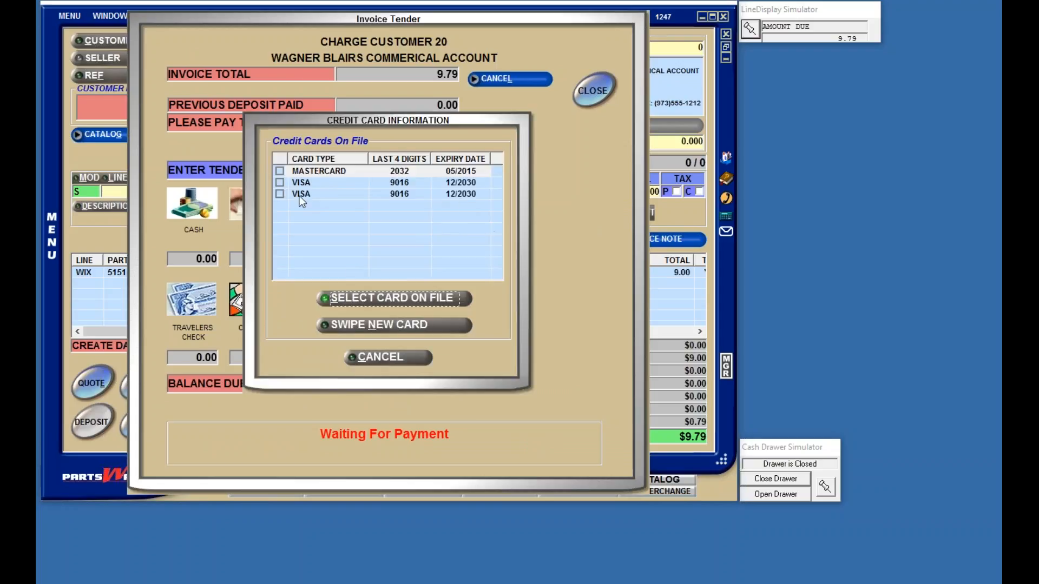
pyautogui.click(280, 194)
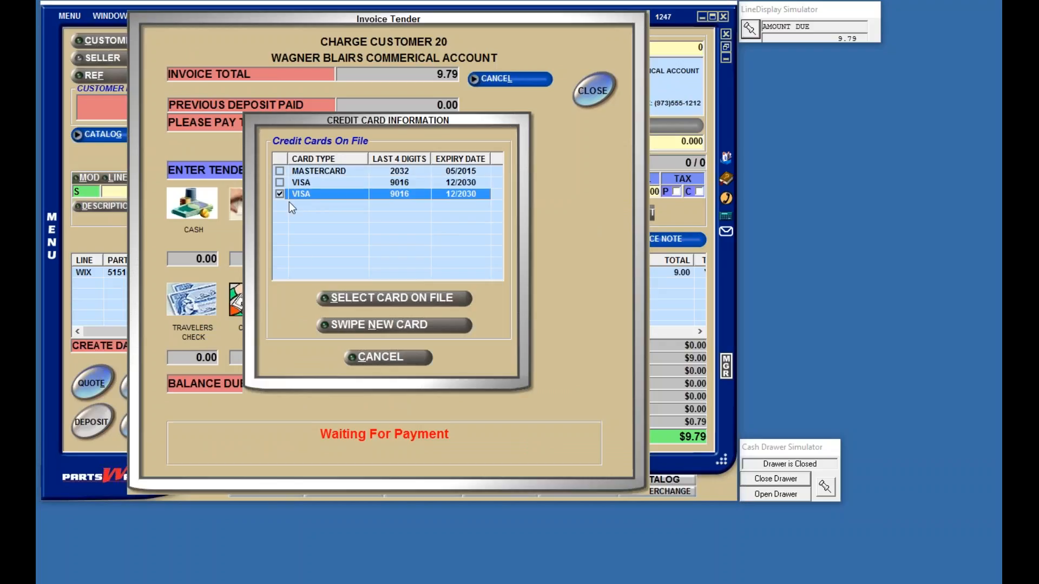
pyautogui.click(373, 298)
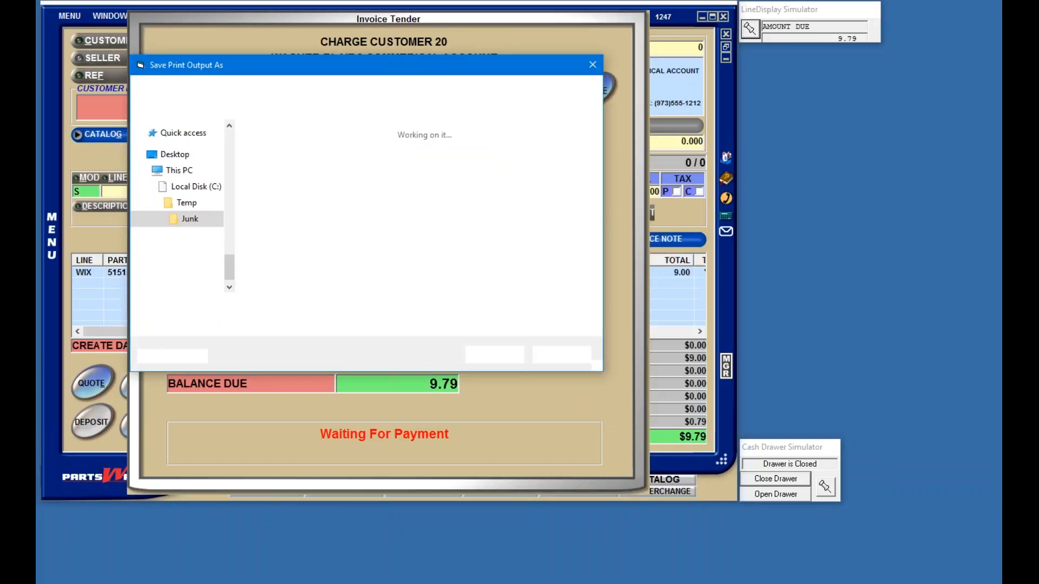
# Step: Save the receipt printouts as PDFs and acknowledge the approved transaction
pyautogui.click(499, 356)
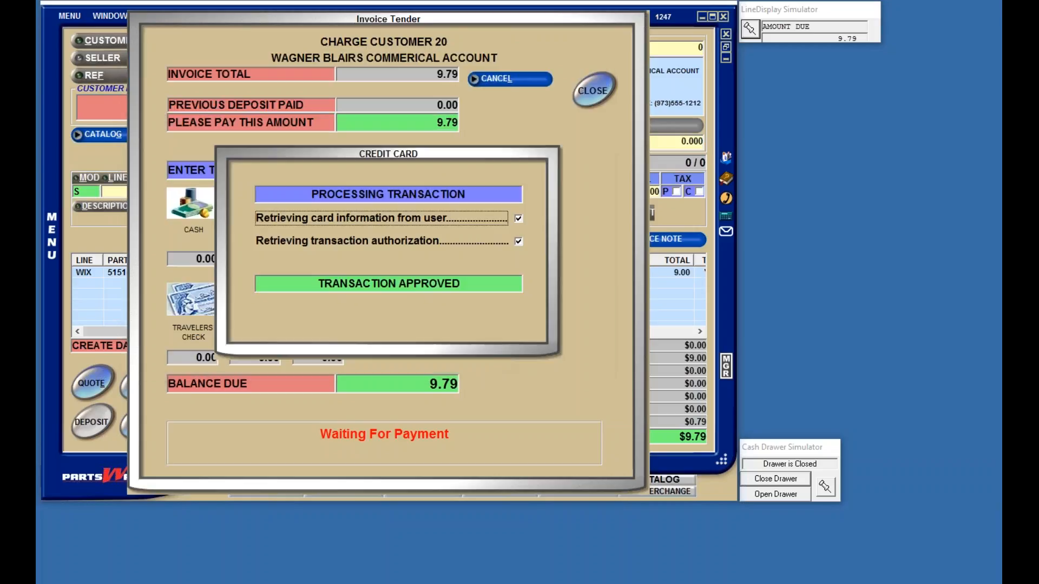
pyautogui.click(388, 306)
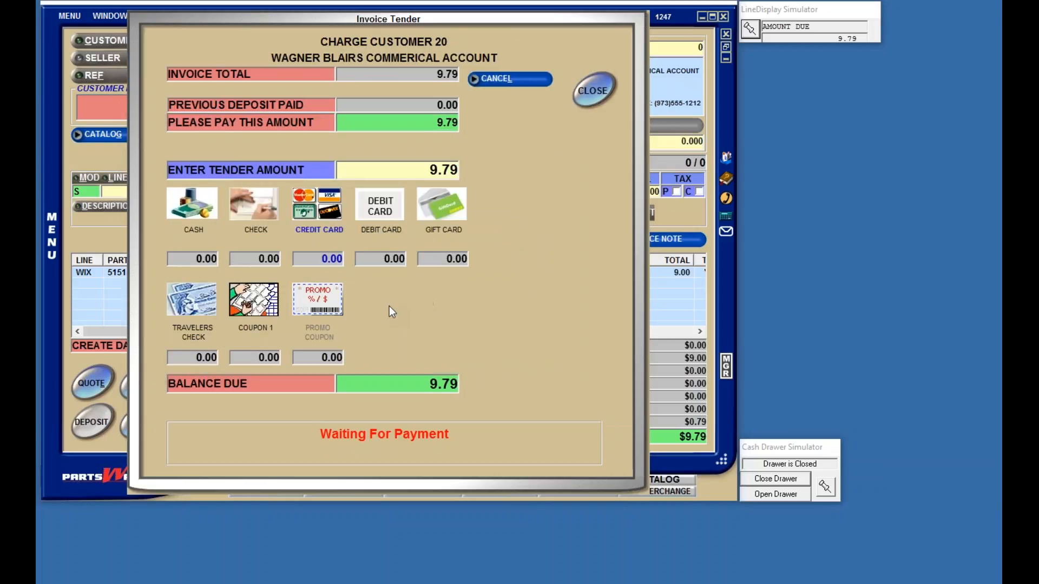
pyautogui.write('i2')
pyautogui.click(479, 352)
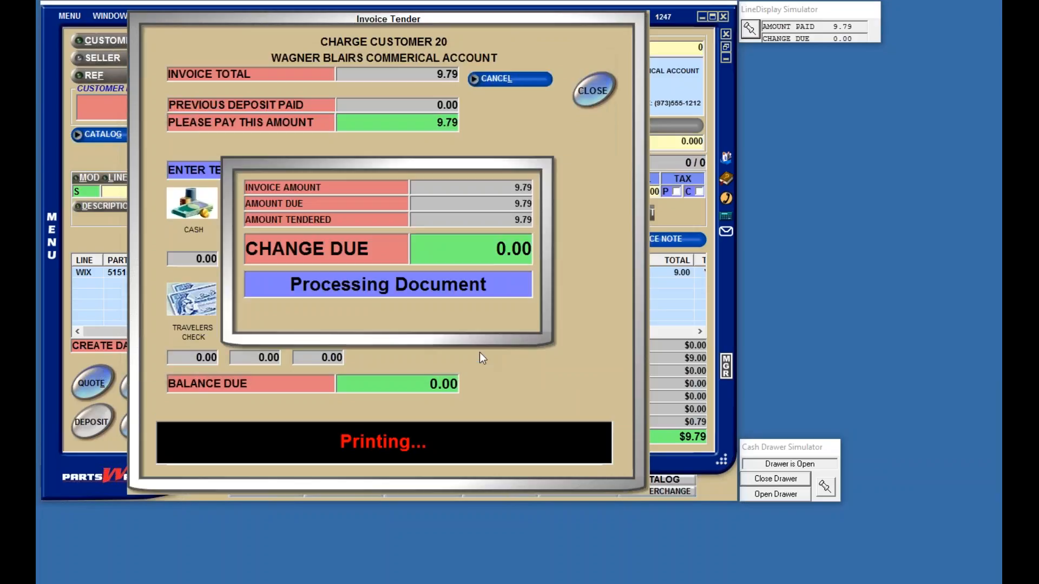
# Step: Close the cash drawer and acknowledge the completed payment with $0.00 change
pyautogui.click(793, 480)
pyautogui.click(386, 272)
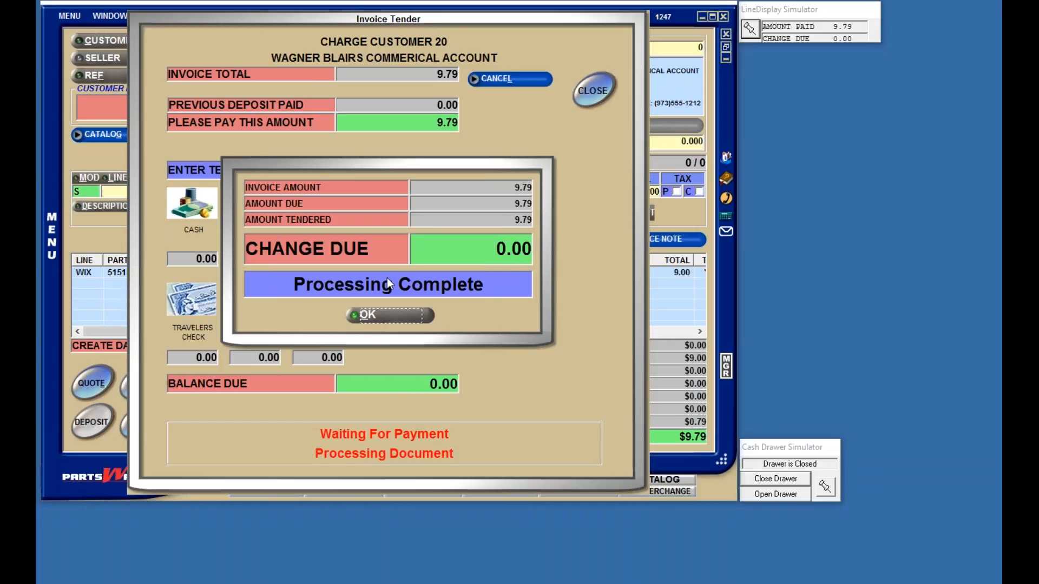
pyautogui.click(390, 314)
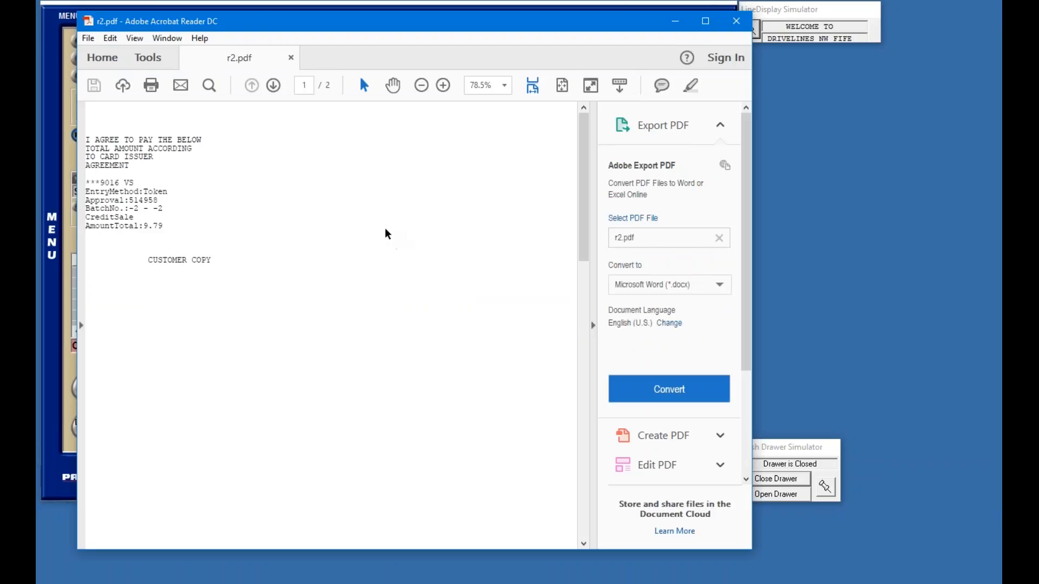
# Step: Check the batch number and merchant-copy signature lines on the receipt, then close Acrobat
pyautogui.moveTo(163, 210); pyautogui.dragTo(86, 210)
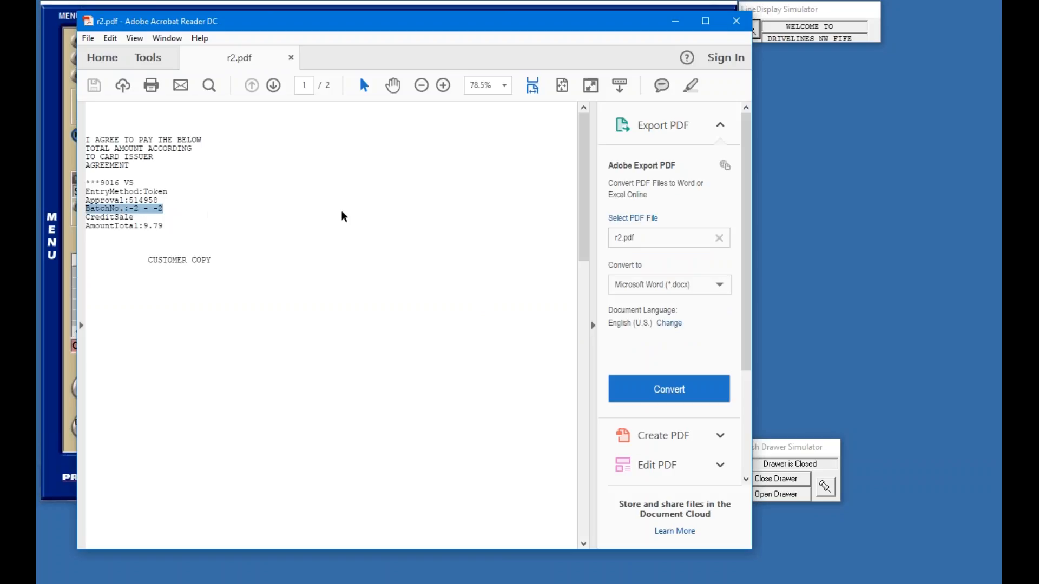
pyautogui.moveTo(583, 196); pyautogui.dragTo(583, 415)
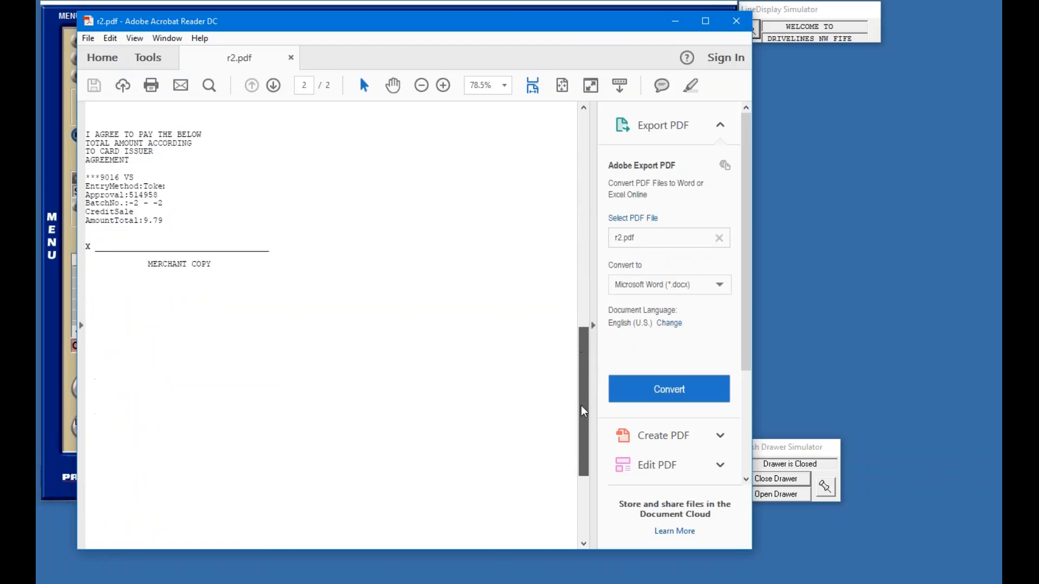
pyautogui.moveTo(87, 245); pyautogui.dragTo(312, 250)
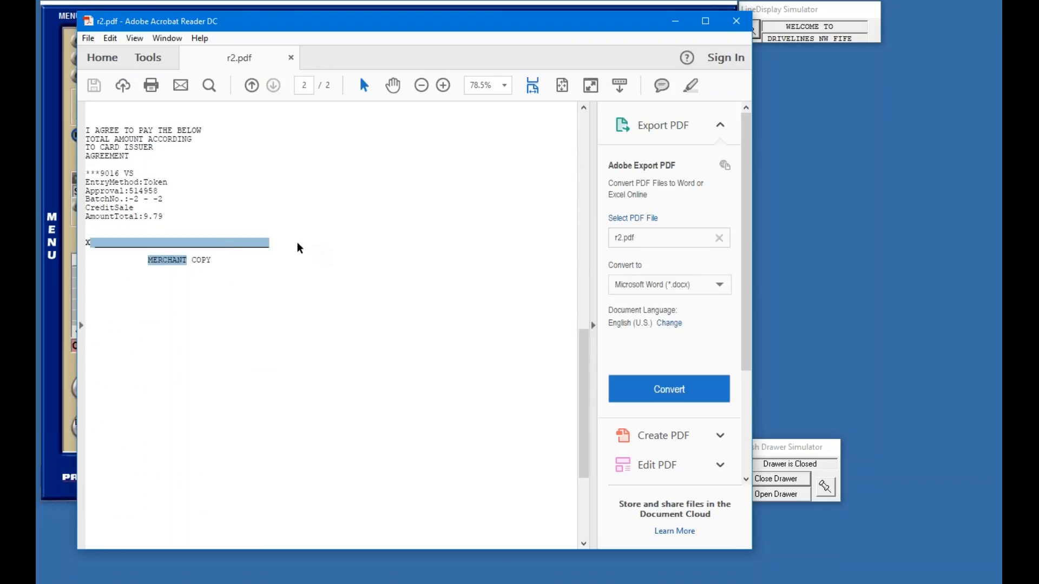
pyautogui.click(298, 247)
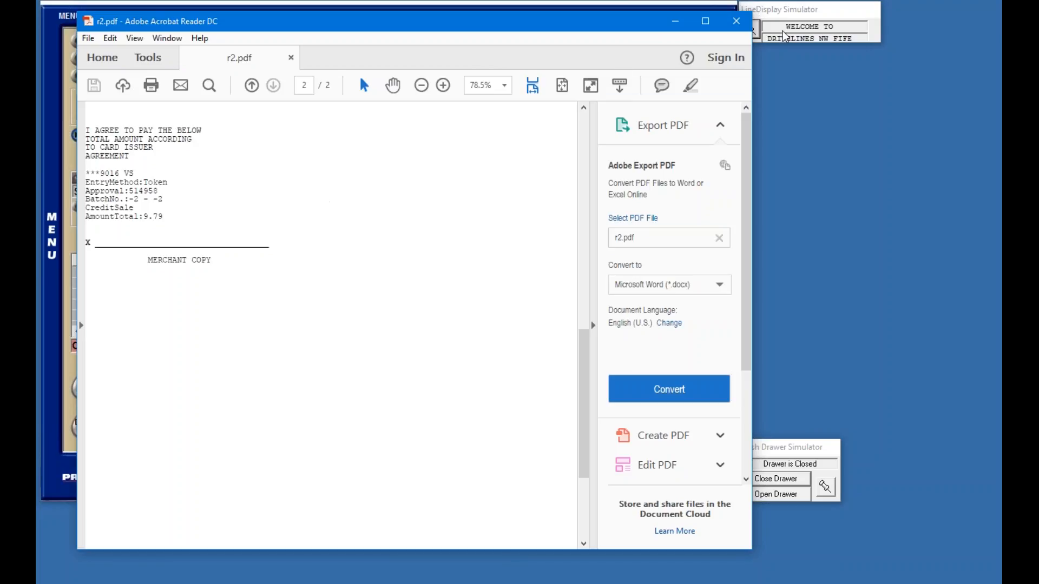
pyautogui.click(737, 23)
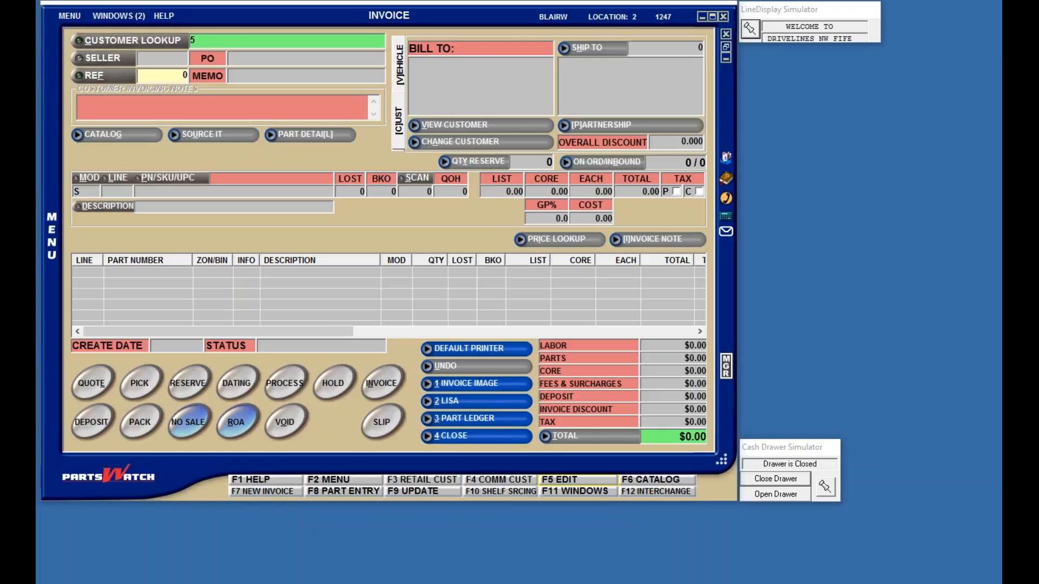
# Step: Close the empty invoice and run a balance inquiry in Gift Card Maintenance without a card number
pyautogui.click(450, 435)
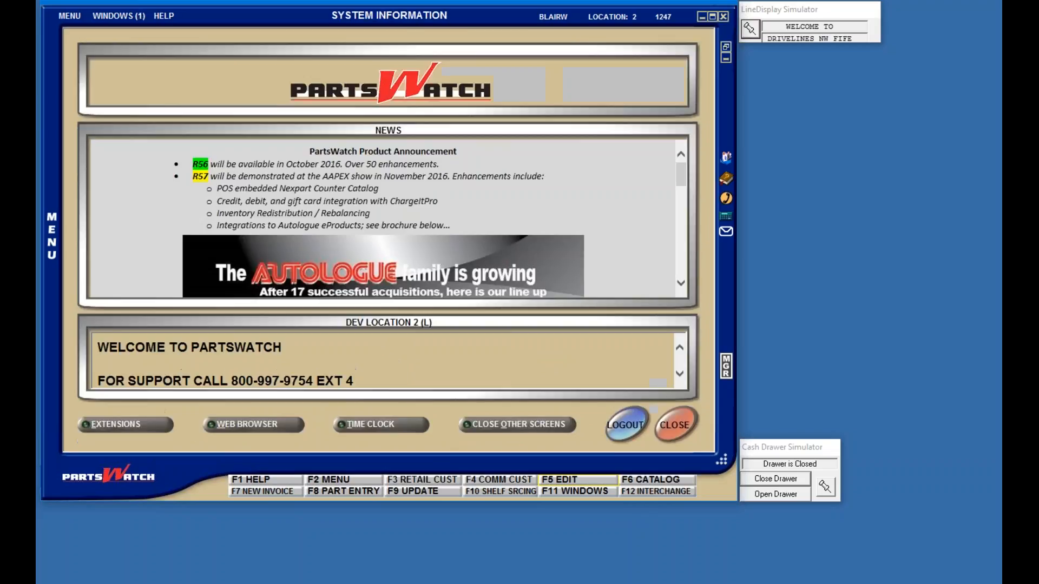
pyautogui.click(69, 15)
pyautogui.moveTo(94, 25)
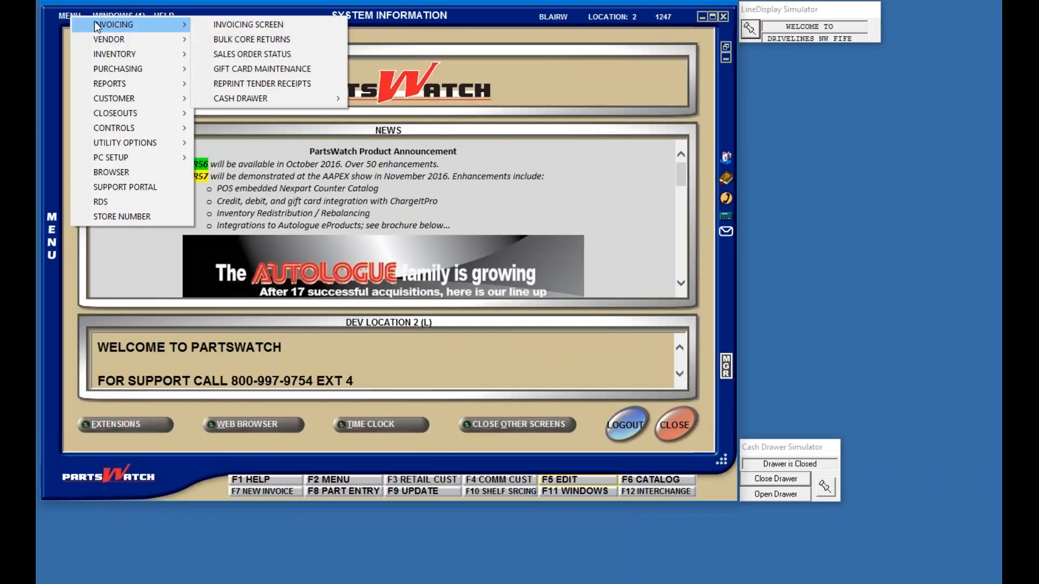
pyautogui.click(242, 69)
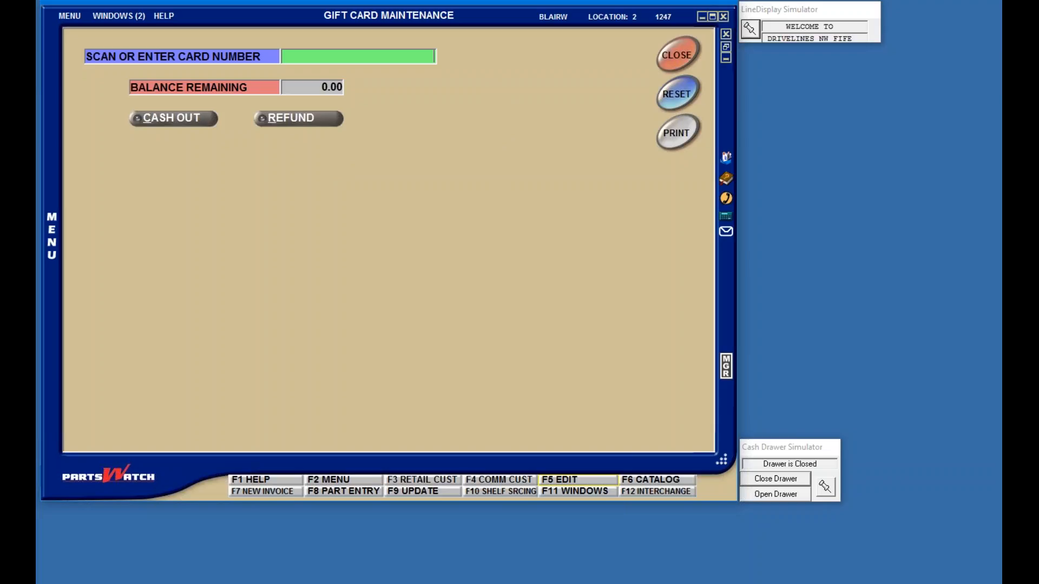
pyautogui.press('Return')
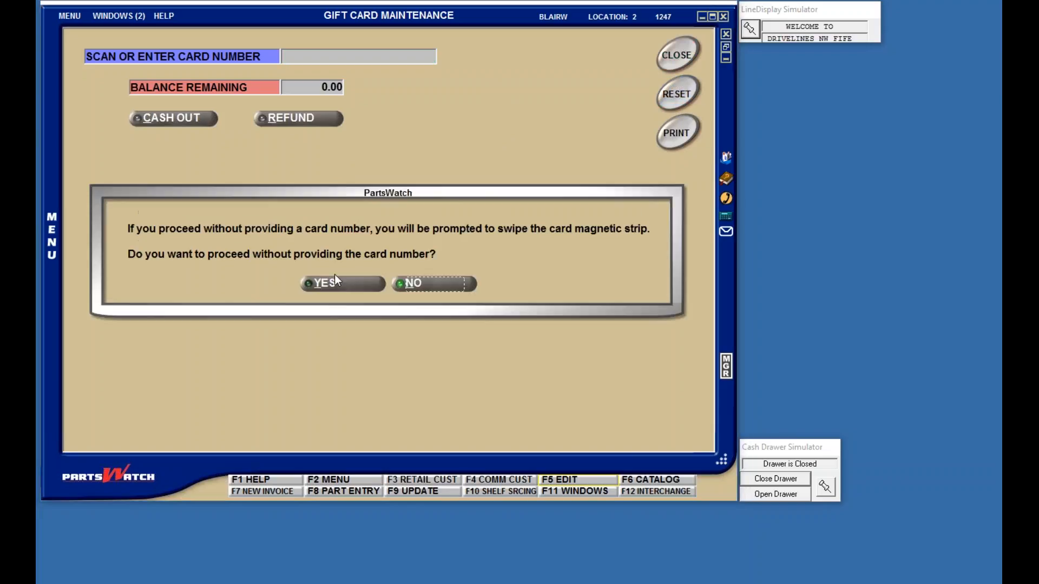
pyautogui.click(332, 285)
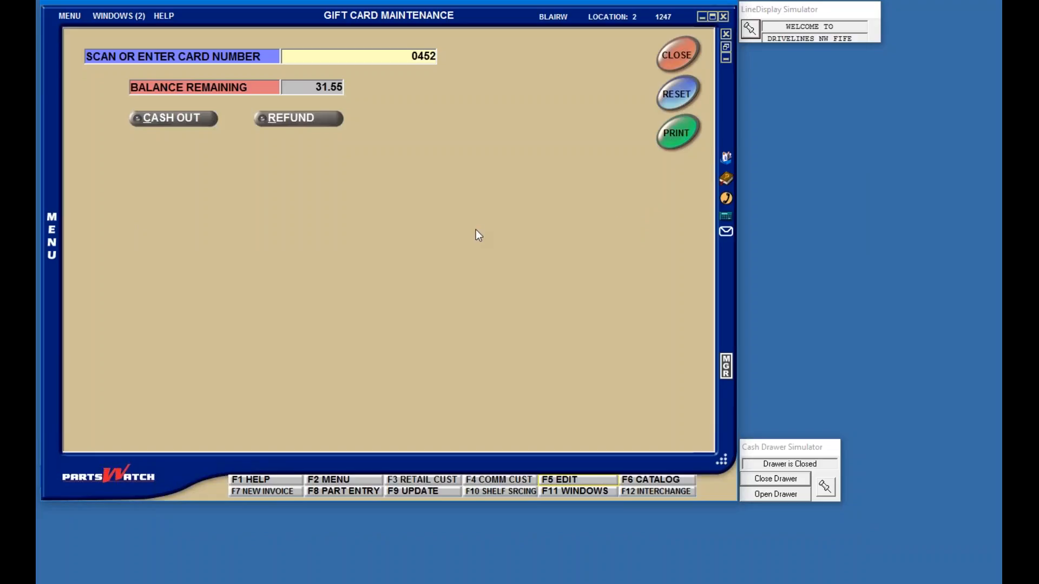
# Step: Print the gift card balance receipt and save it as r3.pdf
pyautogui.click(686, 132)
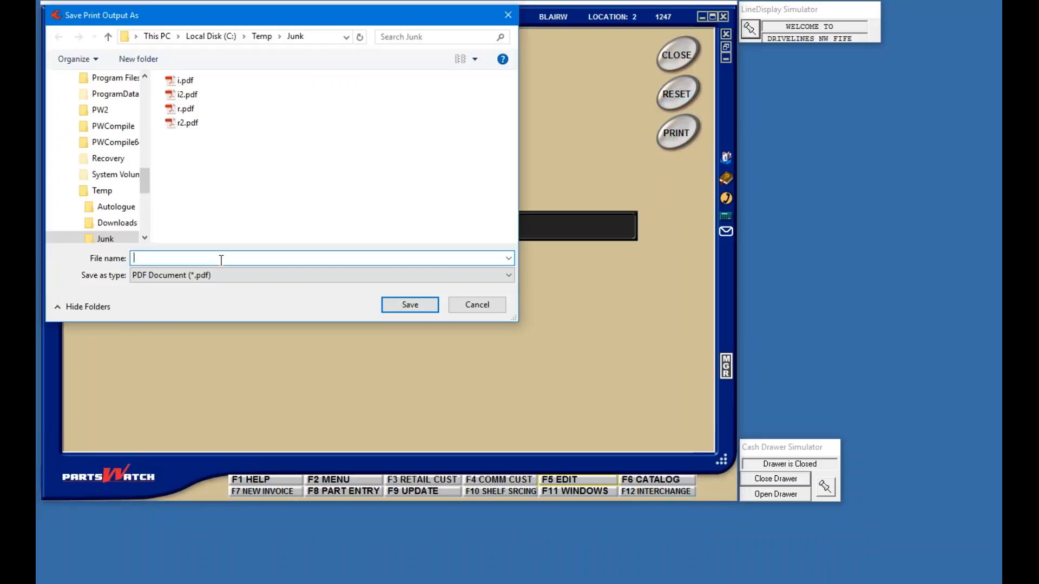
pyautogui.write('i3')
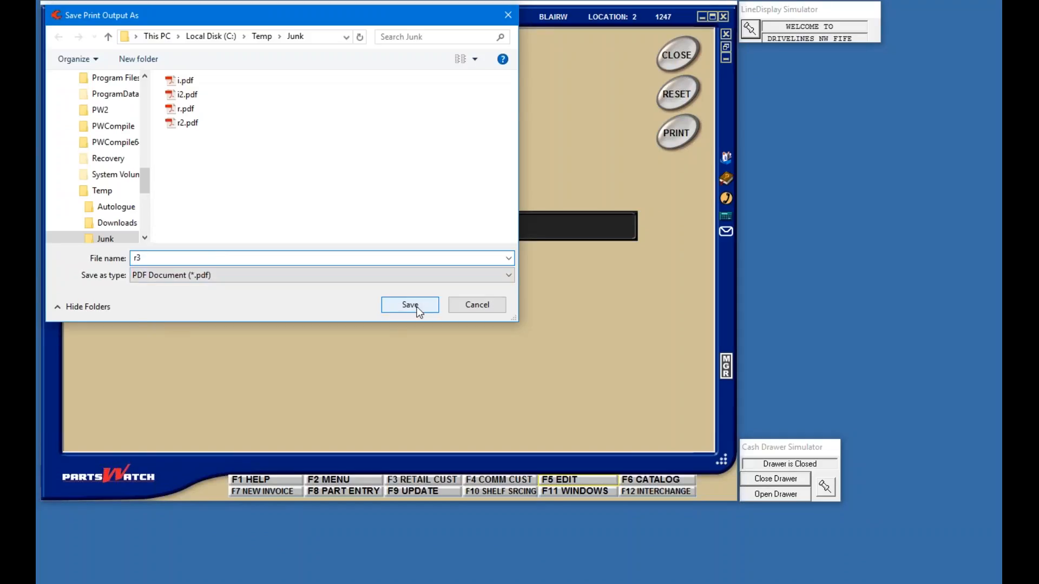
pyautogui.click(416, 306)
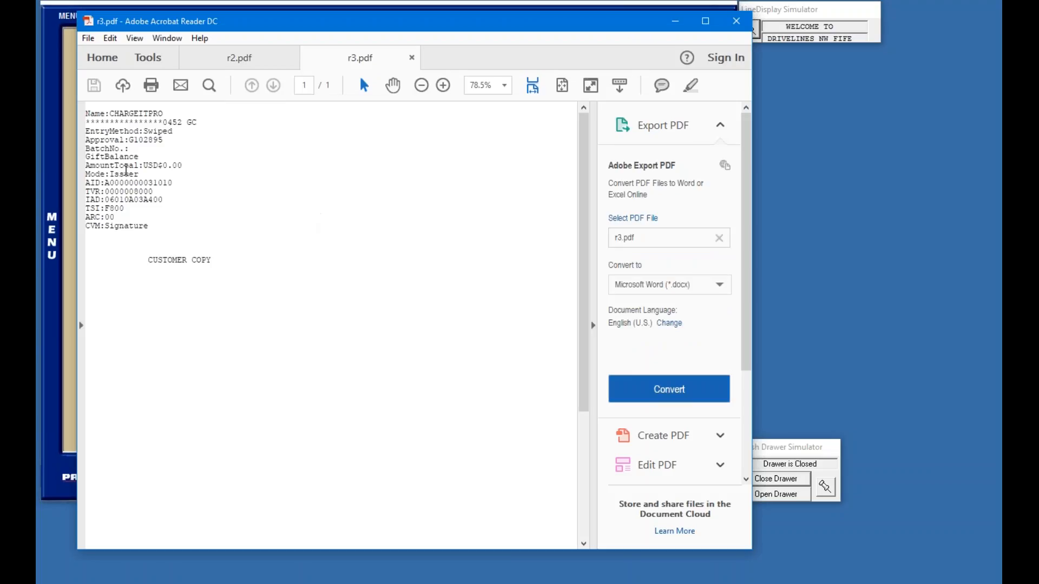
# Step: Highlight the GiftBalance line and USD$0.00 amount total, then minimize Acrobat
pyautogui.moveTo(140, 157); pyautogui.dragTo(84, 148)
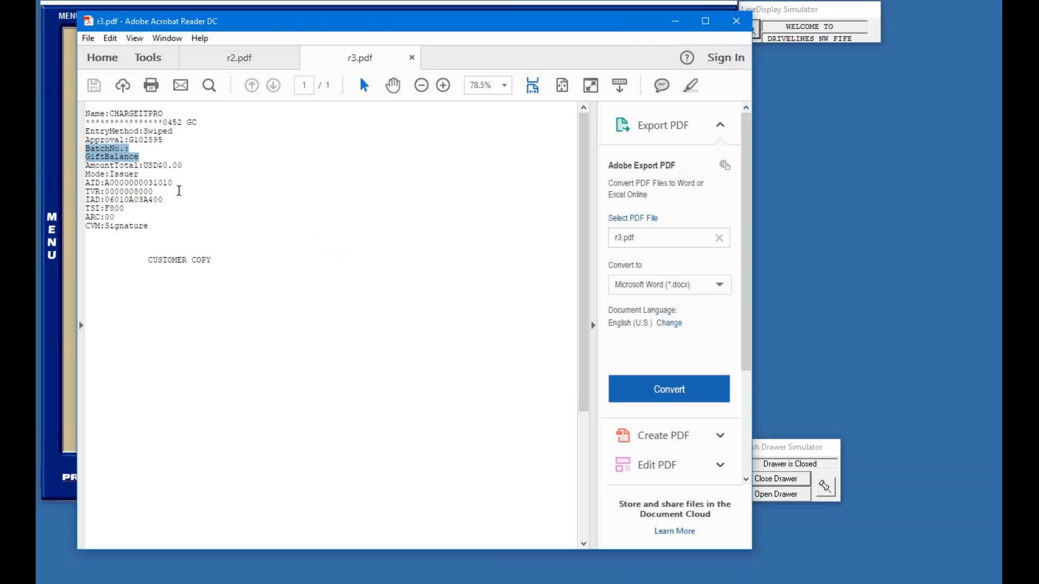
pyautogui.click(202, 168)
pyautogui.moveTo(190, 165); pyautogui.dragTo(145, 164)
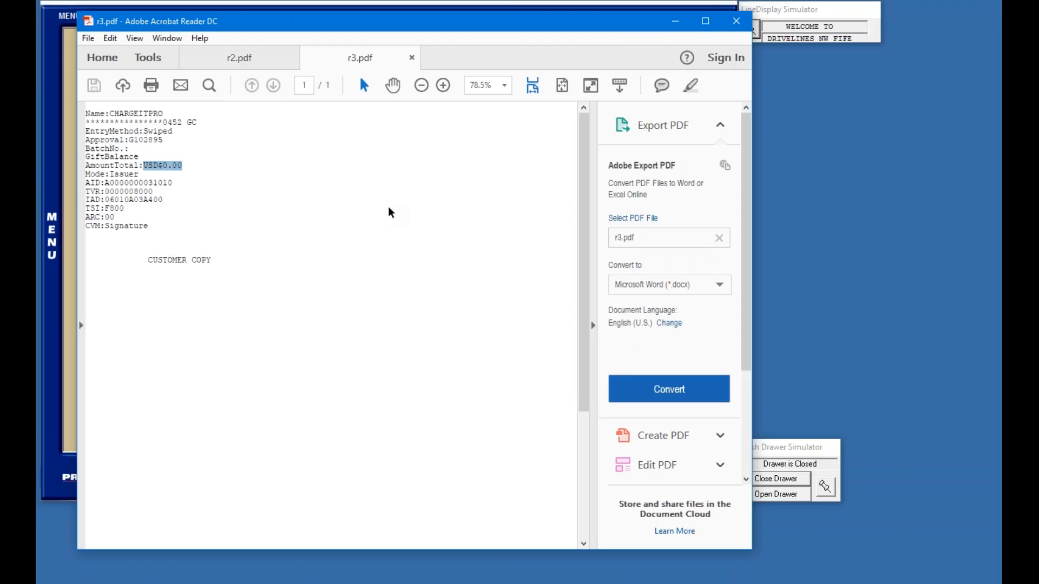
pyautogui.click(686, 24)
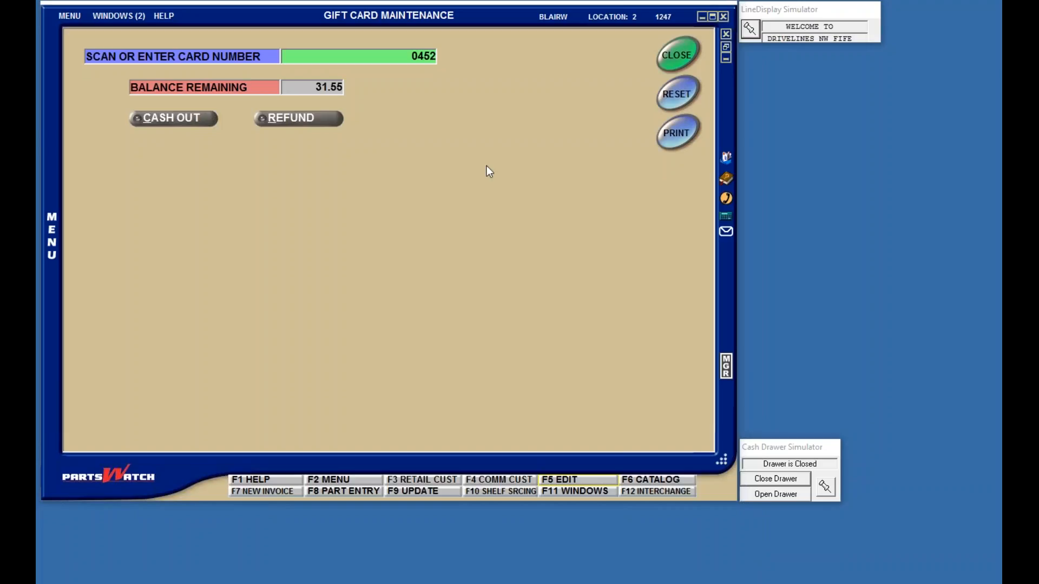
# Step: Close Gift Card Maintenance and open Reprint Tender Receipts, selecting receipt rows
pyautogui.click(681, 54)
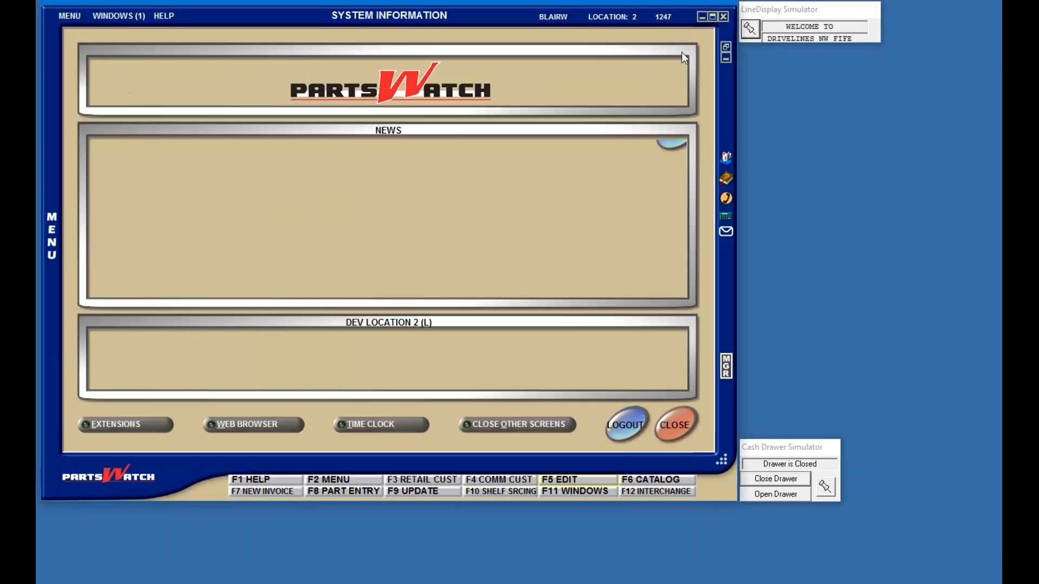
pyautogui.click(71, 16)
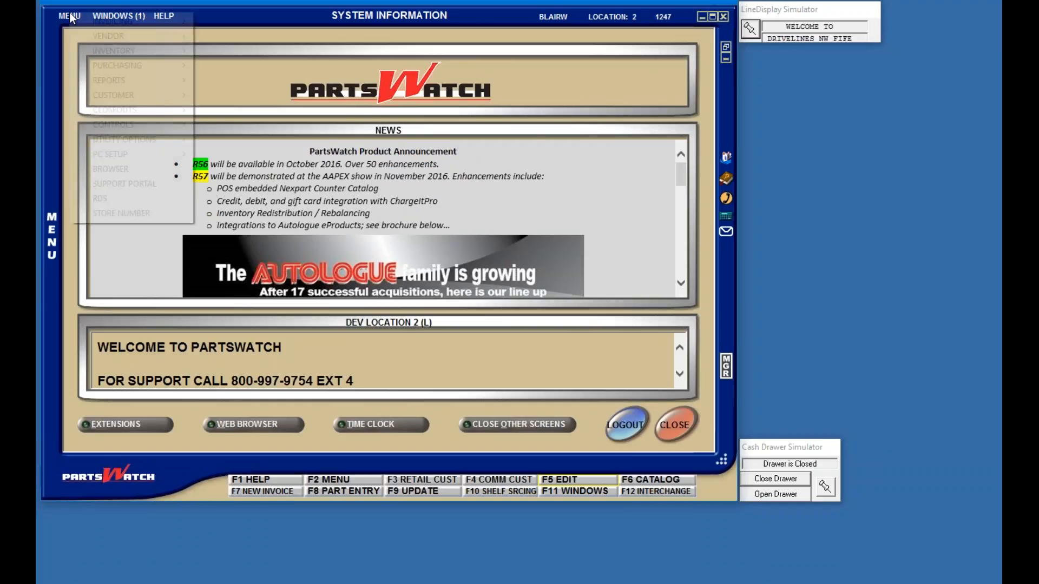
pyautogui.moveTo(116, 22)
pyautogui.click(233, 81)
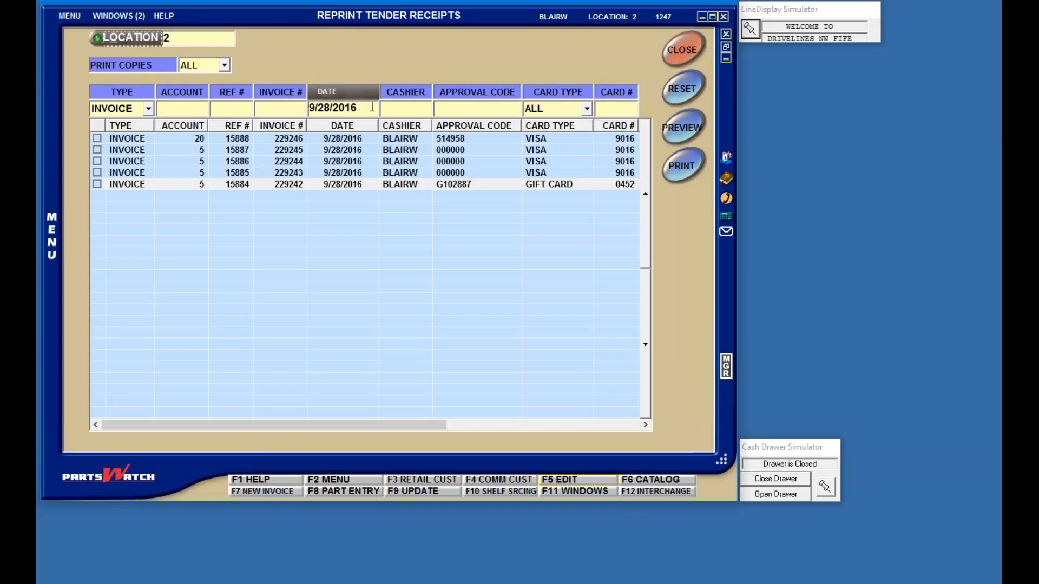
pyautogui.click(568, 183)
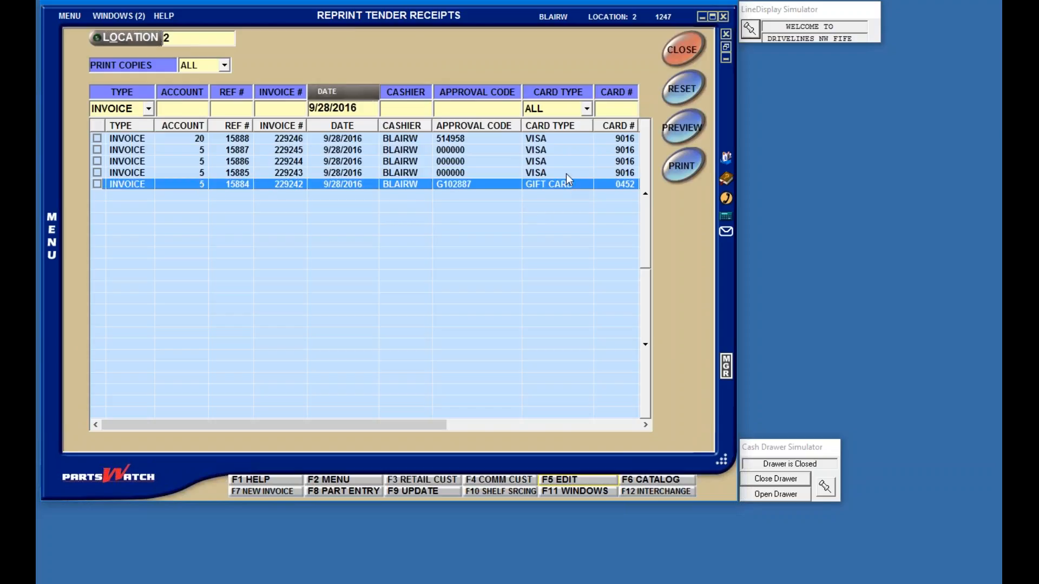
pyautogui.click(566, 174)
# Step: Filter receipts to 9/27/2016 and VISA, then mark receipt 15874 and preview it
pyautogui.click(368, 98)
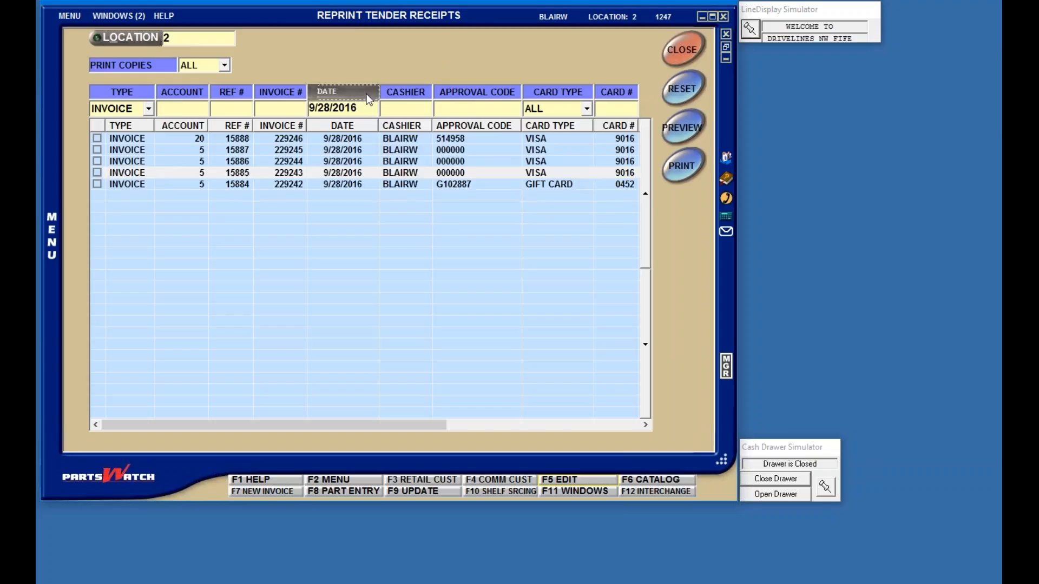
pyautogui.click(376, 320)
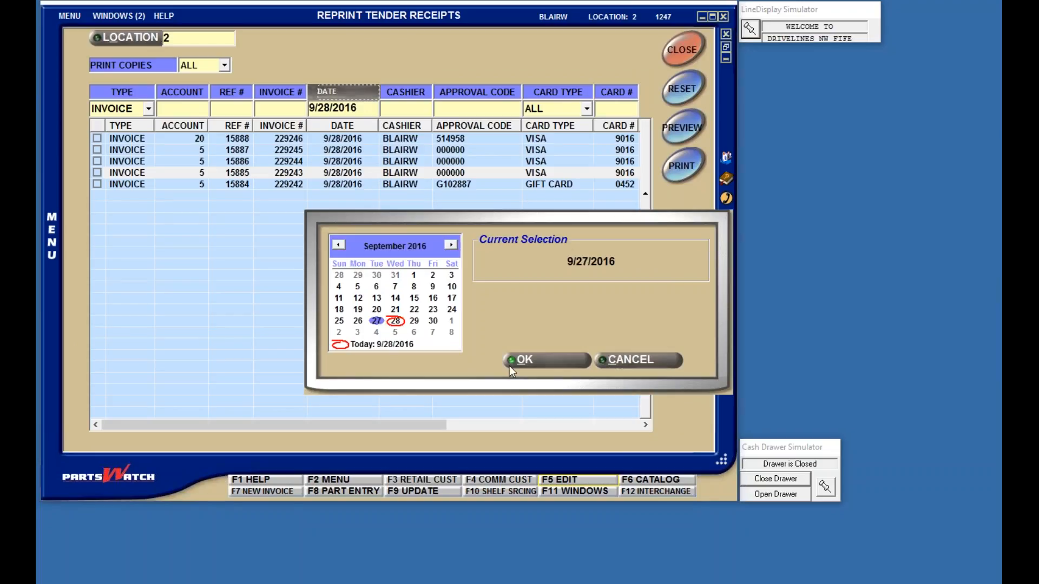
pyautogui.click(535, 359)
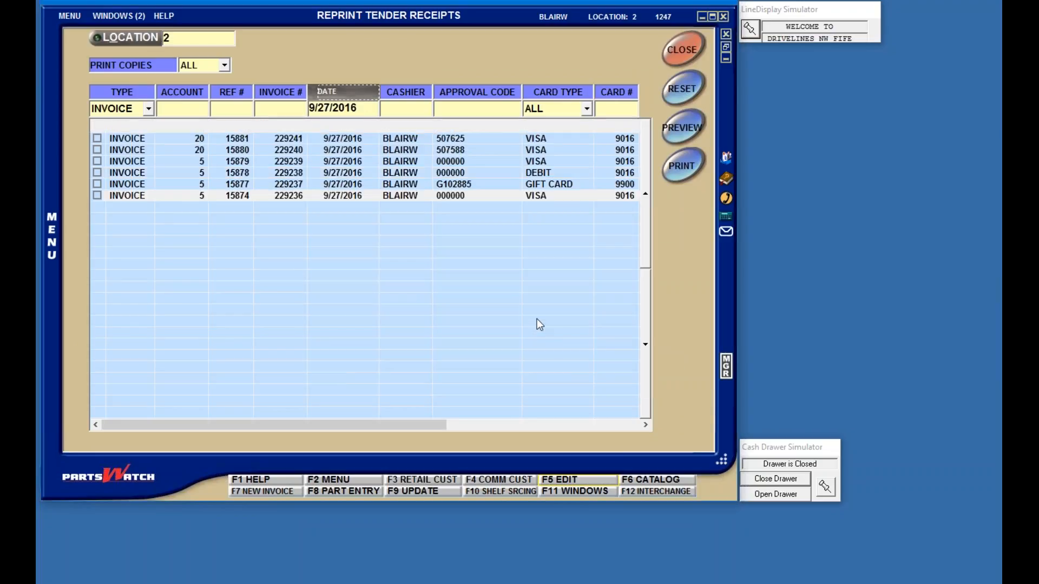
pyautogui.click(586, 108)
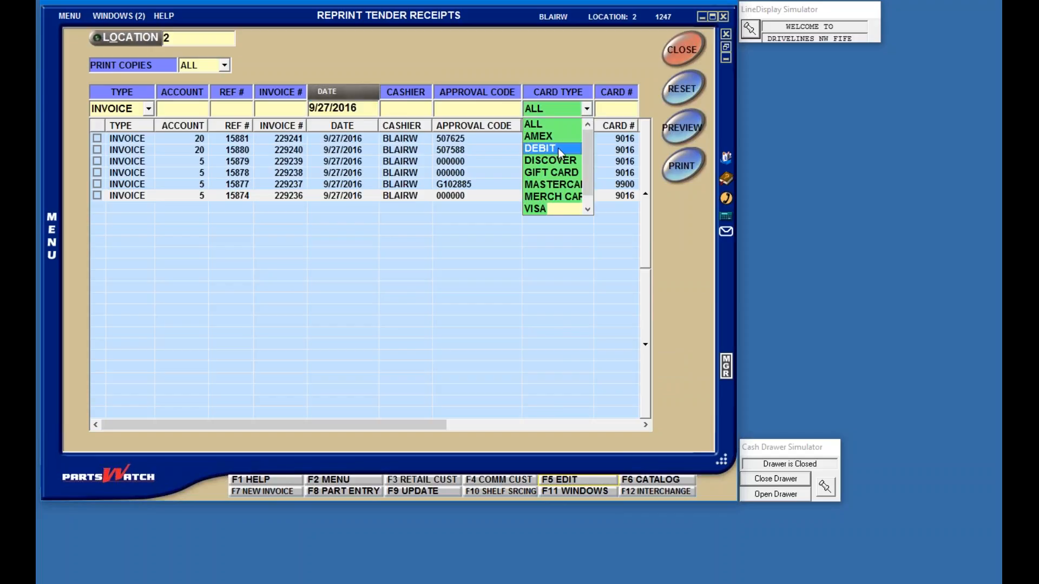
pyautogui.click(545, 208)
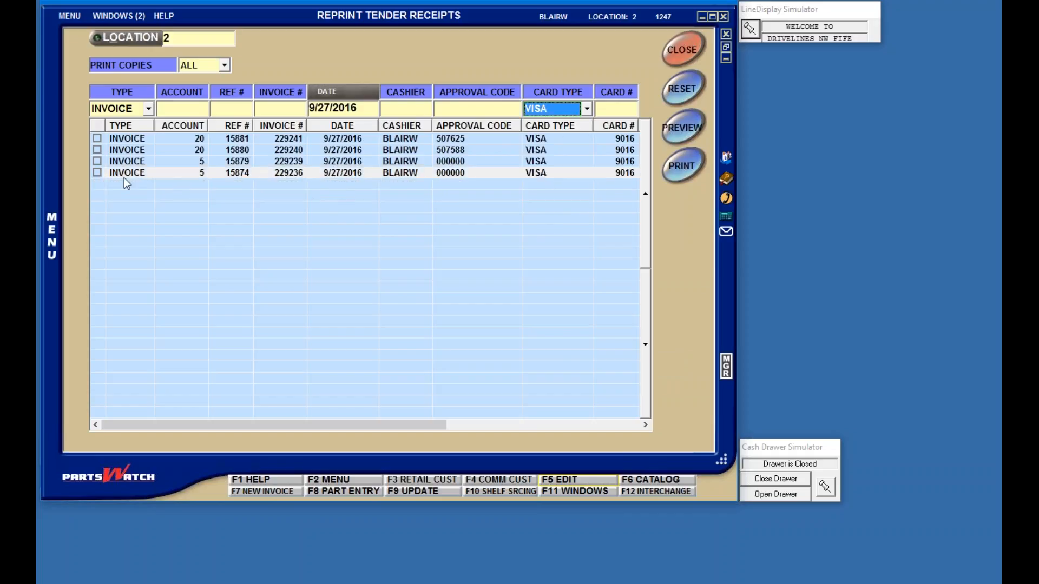
pyautogui.click(97, 173)
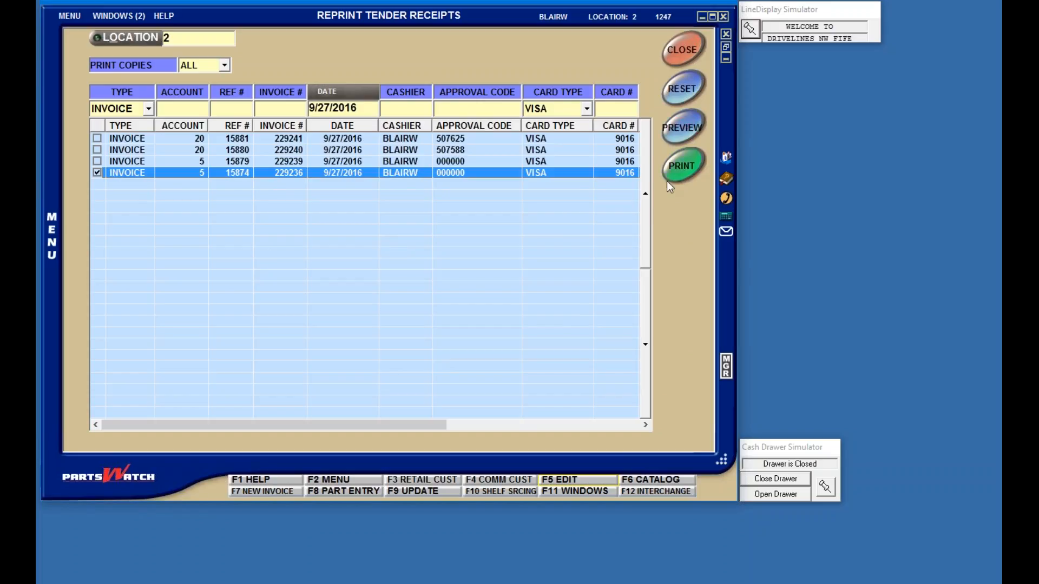
pyautogui.click(681, 132)
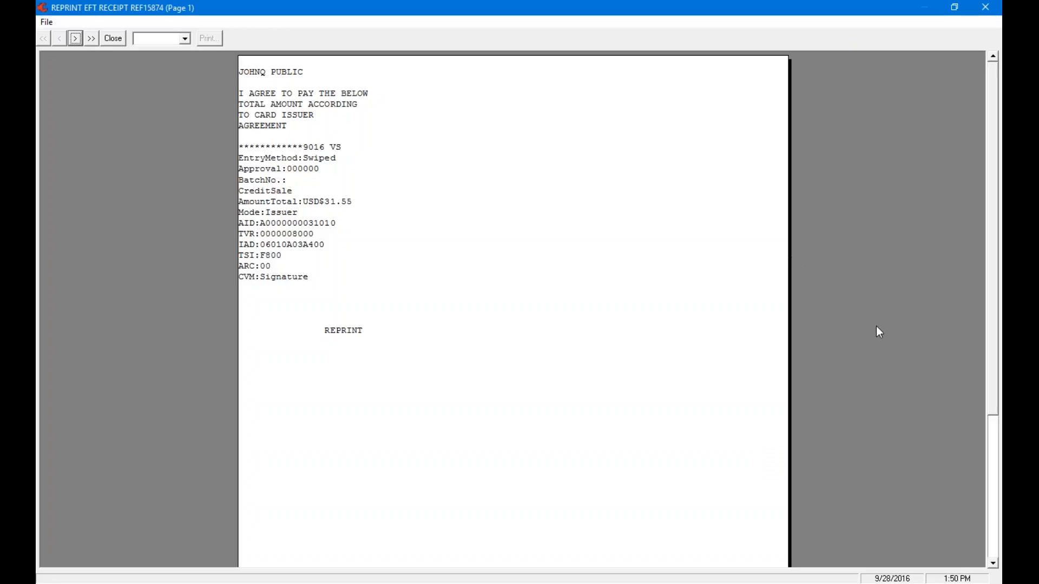
pyautogui.click(75, 38)
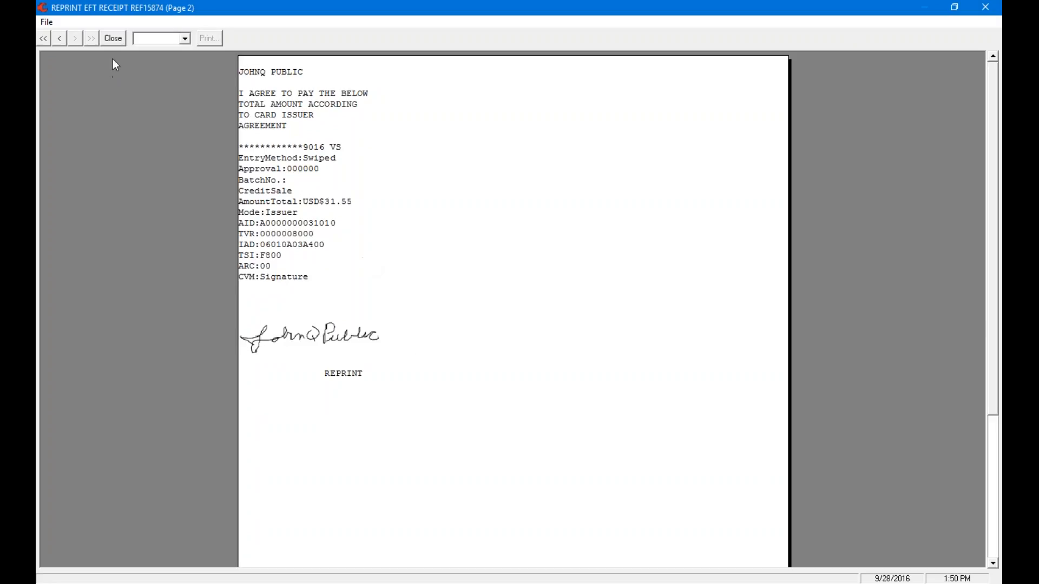
pyautogui.click(113, 38)
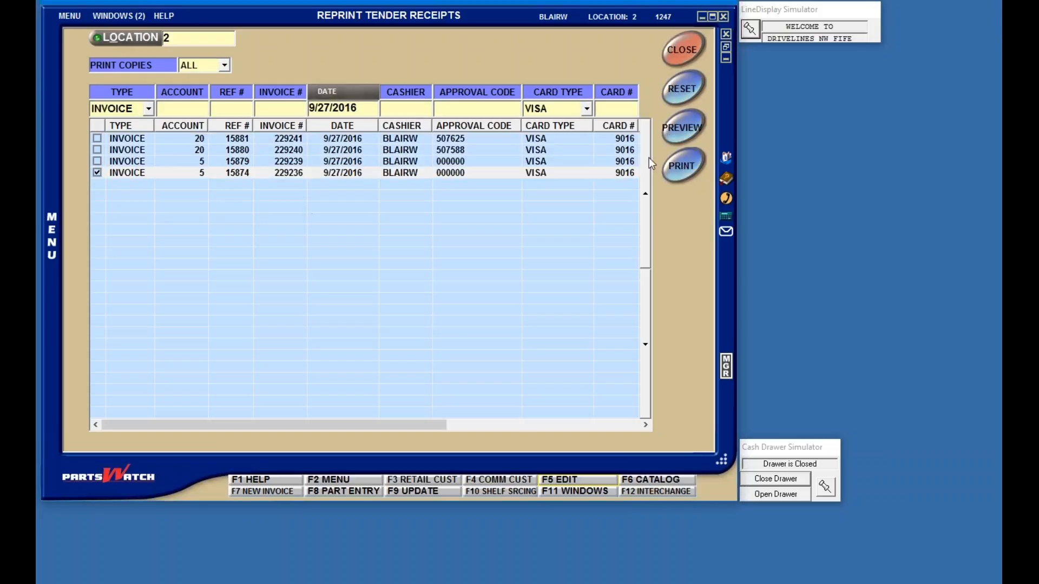